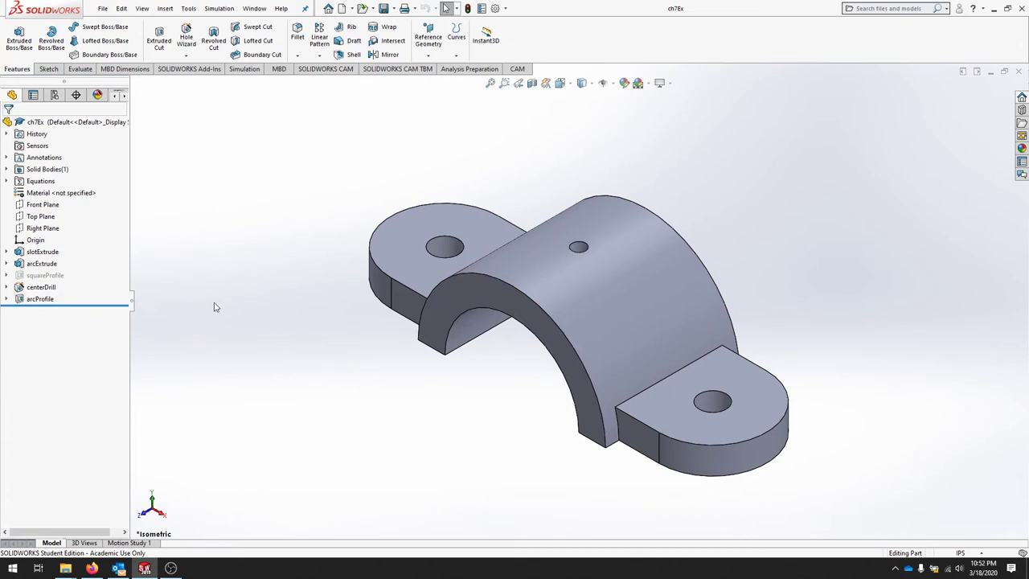
# - Open the File menu for the ch7Ex bracket part
pyautogui.click(102, 9)
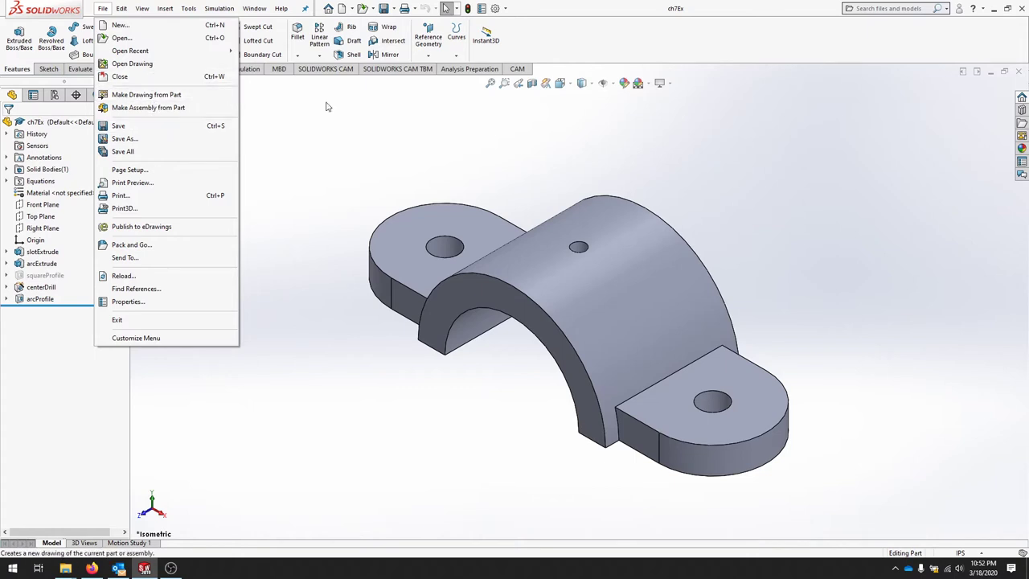
# - Make a drawing from the ch7Ex part using the Tutorial tab's draw template
pyautogui.click(140, 97)
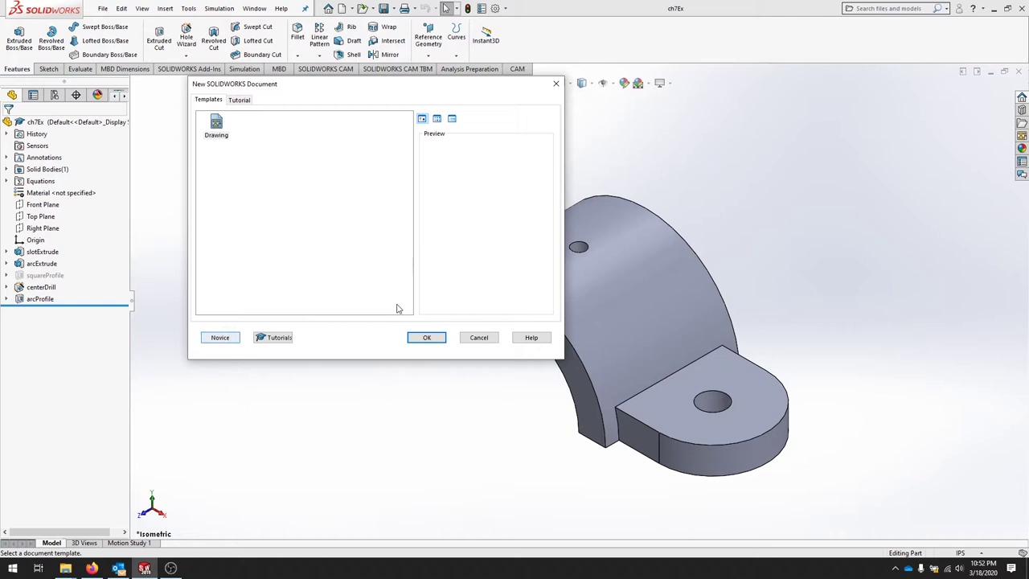
pyautogui.click(222, 338)
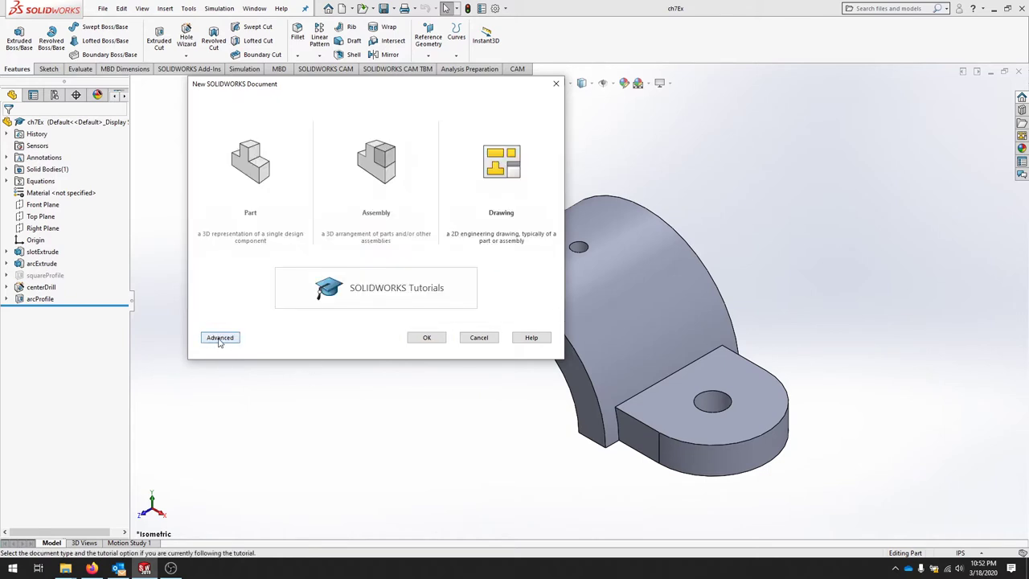
pyautogui.click(219, 338)
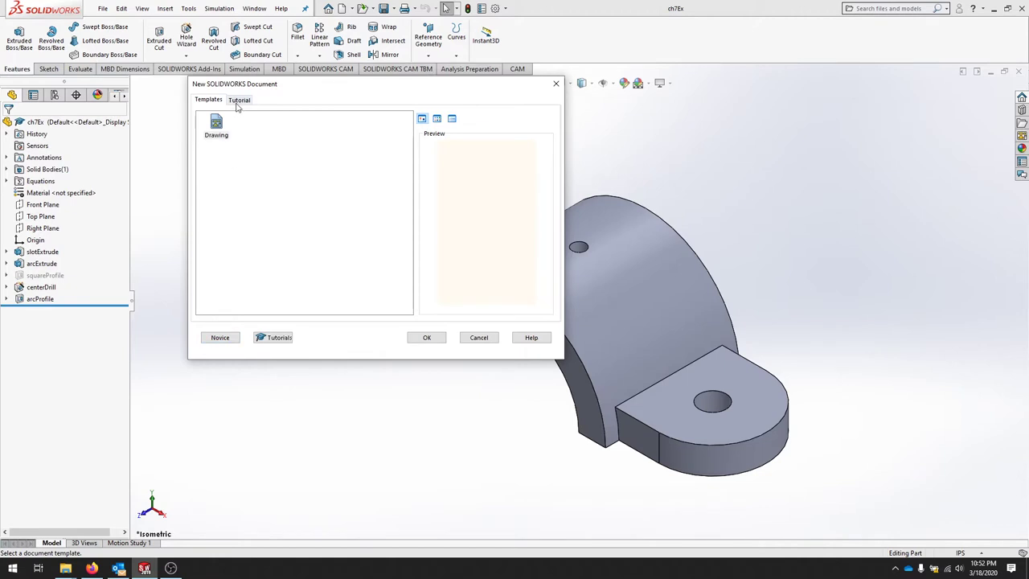
pyautogui.click(238, 101)
pyautogui.click(216, 125)
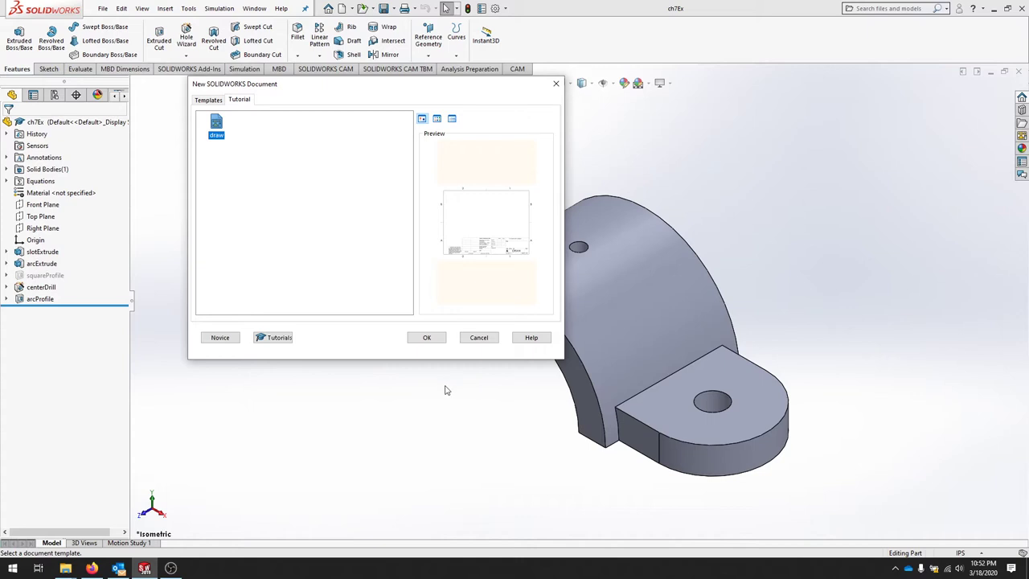
pyautogui.click(426, 338)
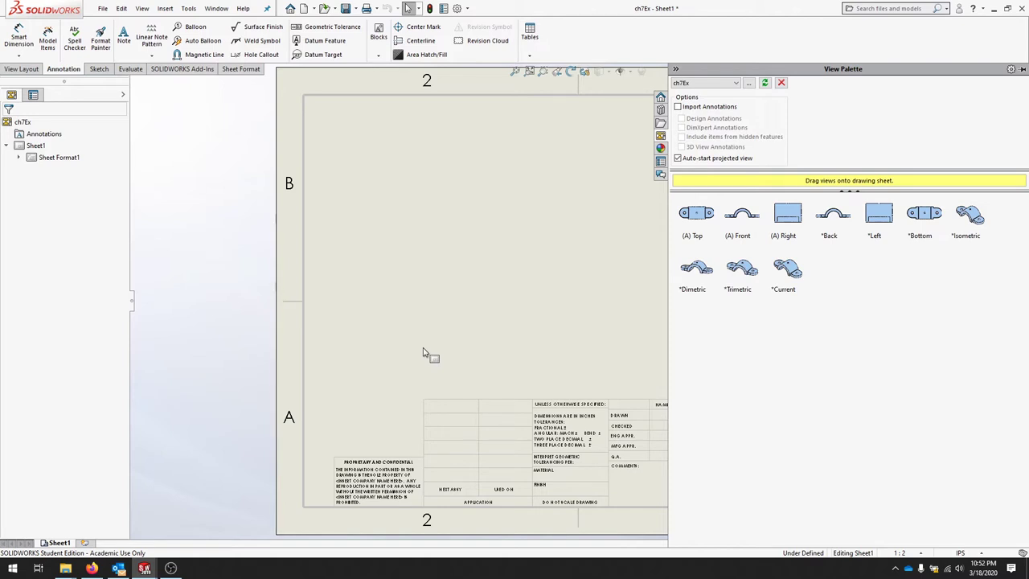
# - Set the drawing display style to Hidden lines visible in System Options
pyautogui.click(457, 10)
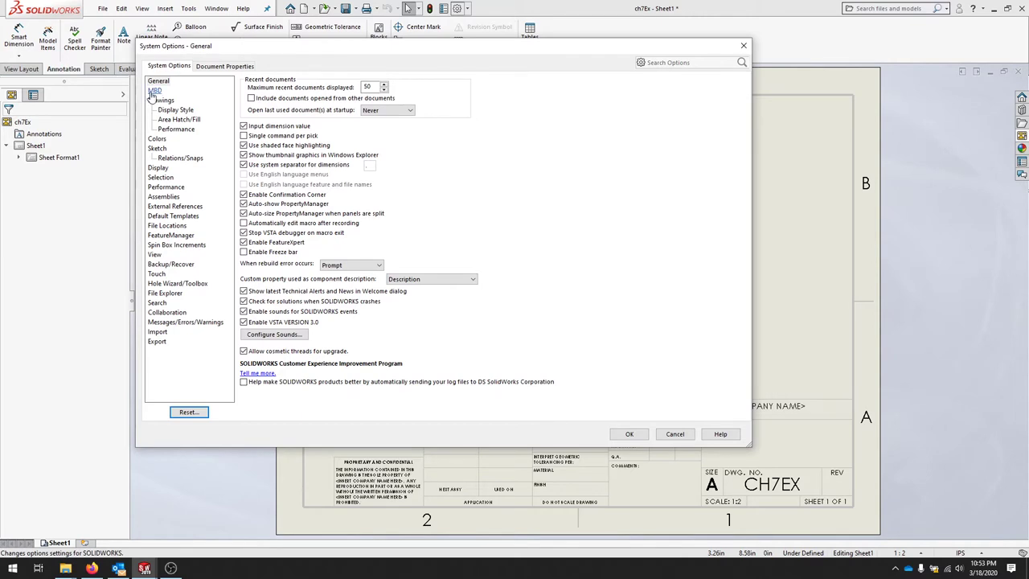
pyautogui.click(174, 110)
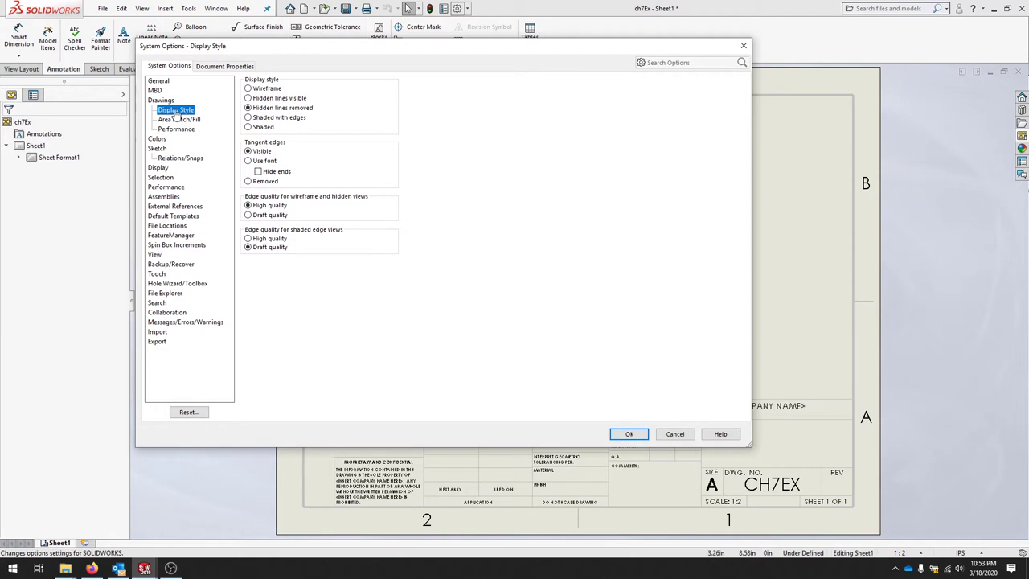
pyautogui.click(273, 100)
# - Set the document drafting standard to ANSI and check IPS units with .12 length decimals
pyautogui.click(229, 66)
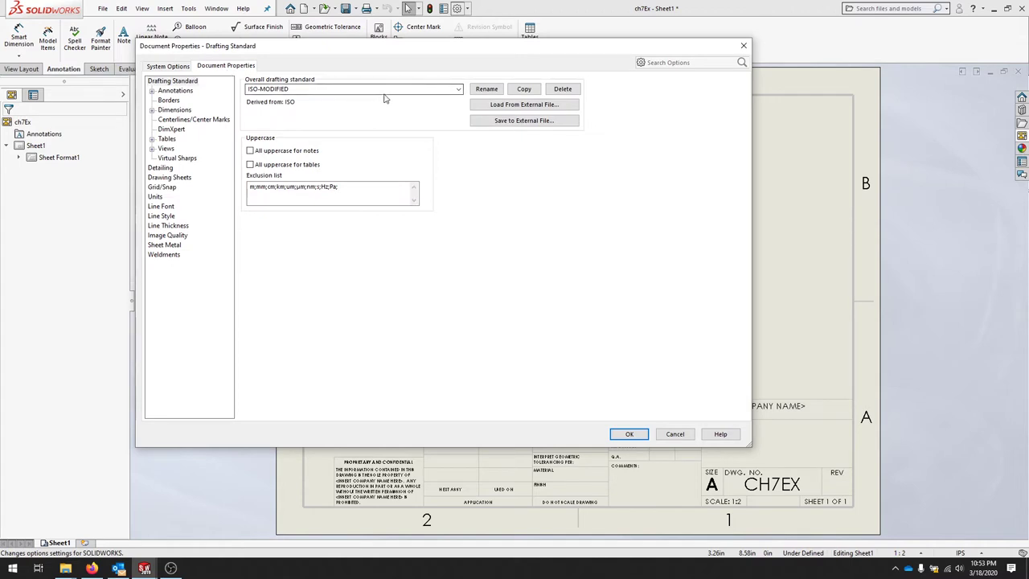
pyautogui.click(407, 92)
pyautogui.click(458, 89)
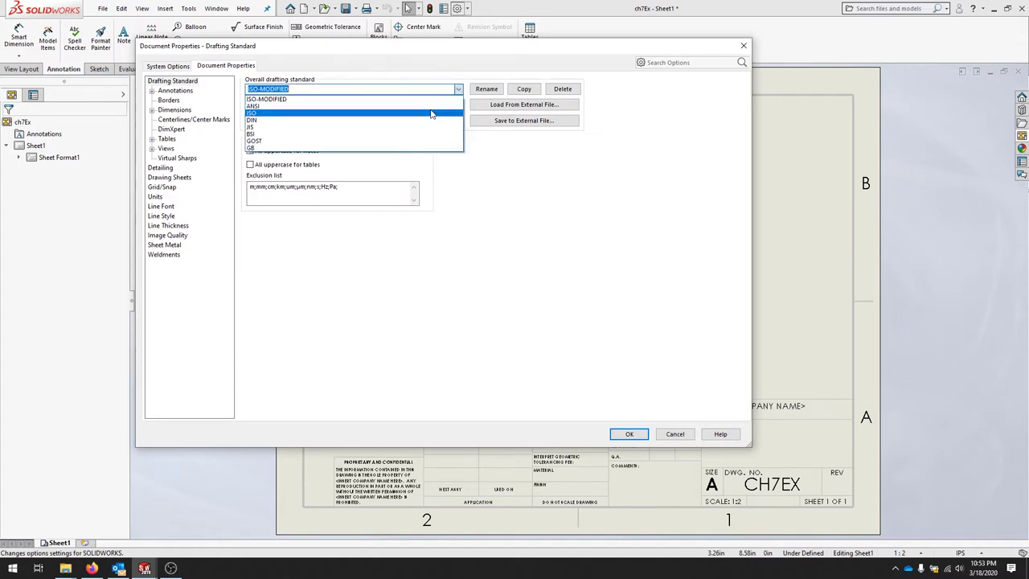
pyautogui.click(430, 103)
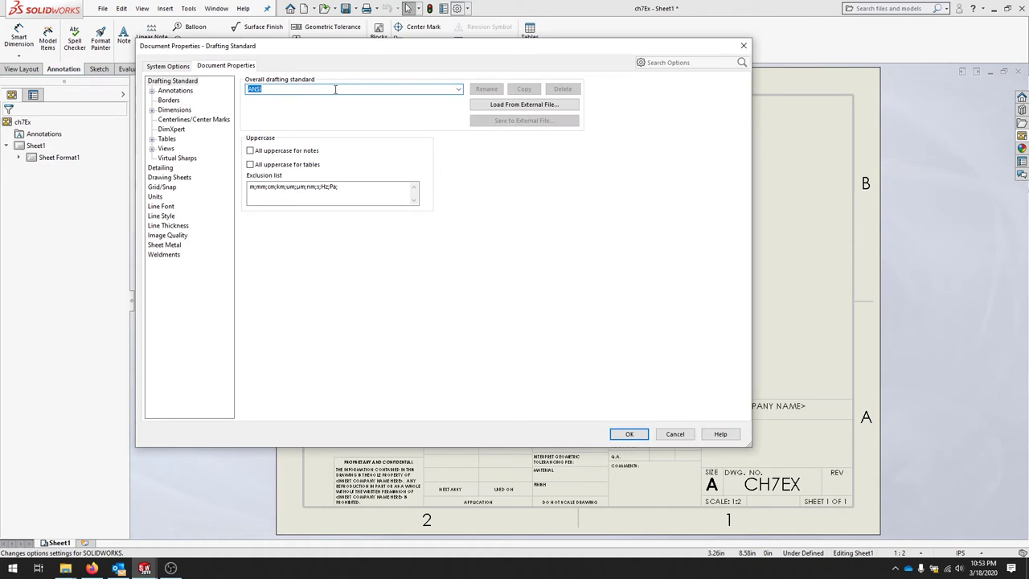
pyautogui.click(155, 196)
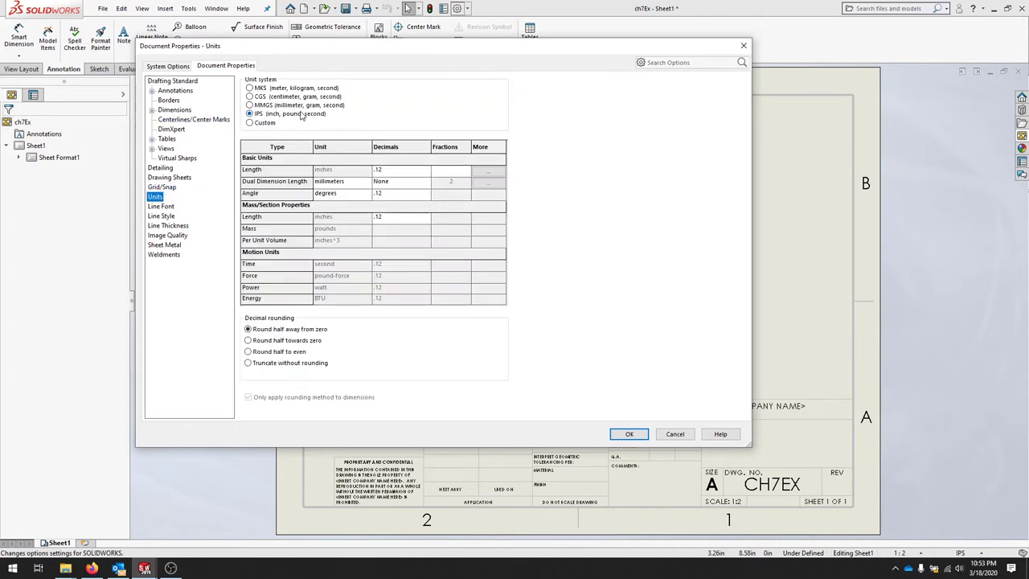
pyautogui.click(377, 169)
pyautogui.click(620, 433)
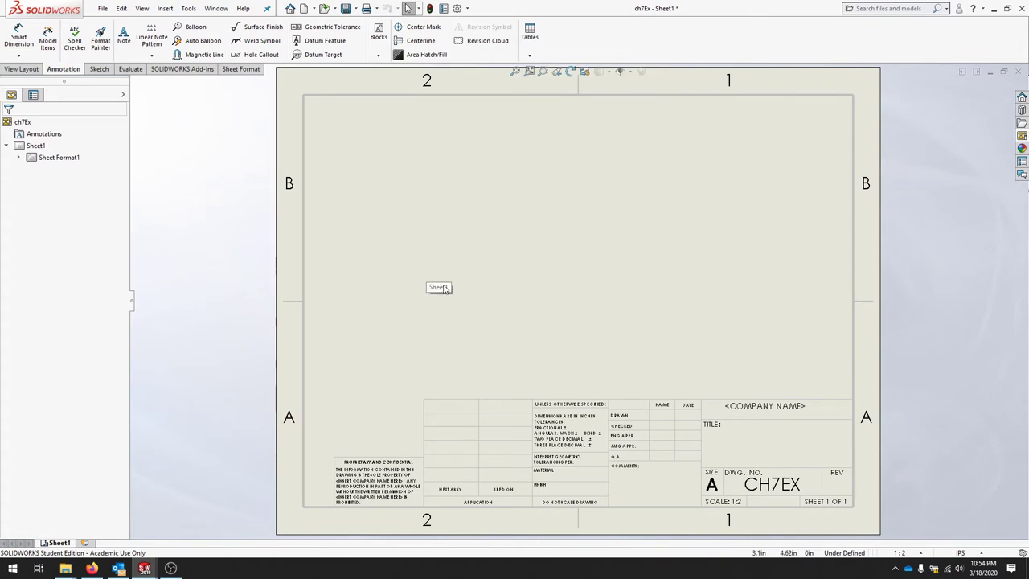
# - In Sheet1 Properties, set scale 2:1 and the C (ANSI) Landscape sheet format
pyautogui.click(458, 185)
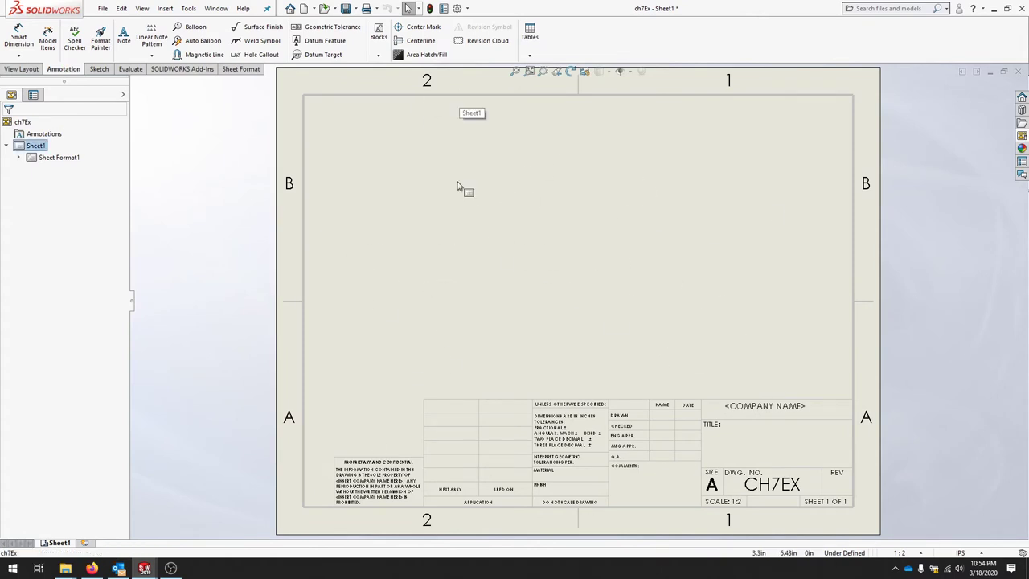
pyautogui.rightClick(458, 186)
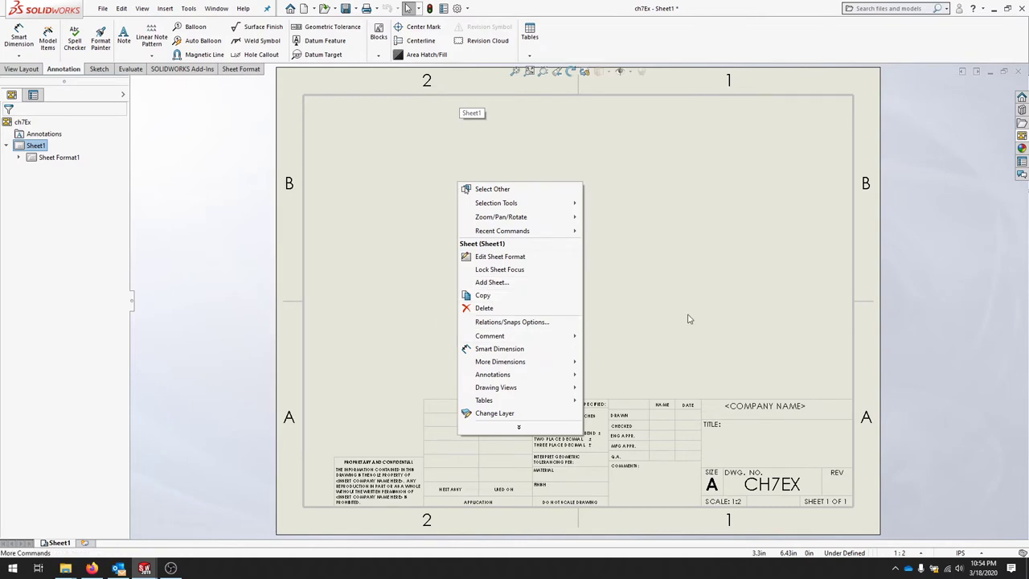
pyautogui.click(518, 426)
pyautogui.click(515, 337)
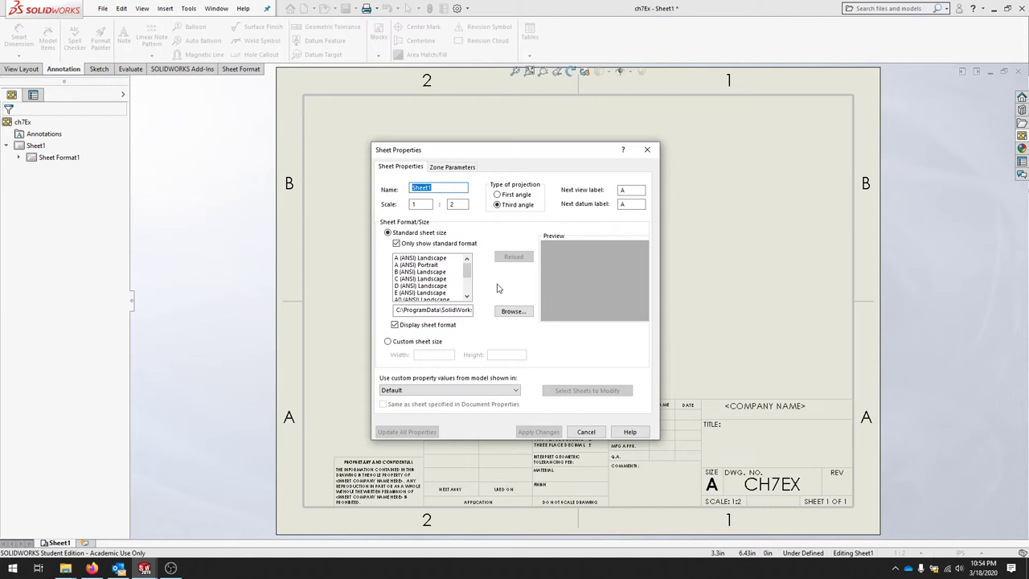
pyautogui.doubleClick(416, 205)
pyautogui.write('2')
pyautogui.doubleClick(455, 204)
pyautogui.write('1')
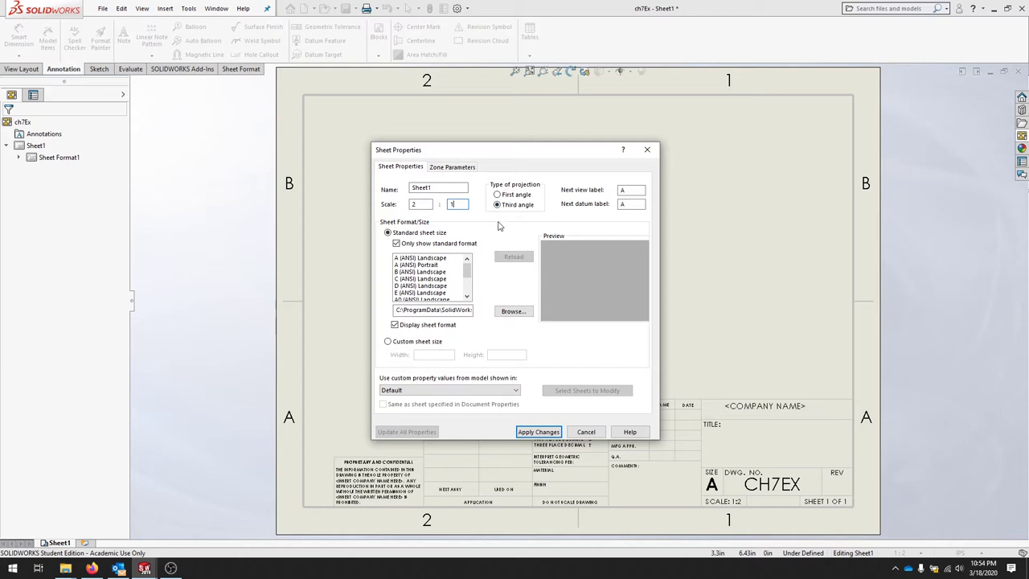
pyautogui.click(418, 279)
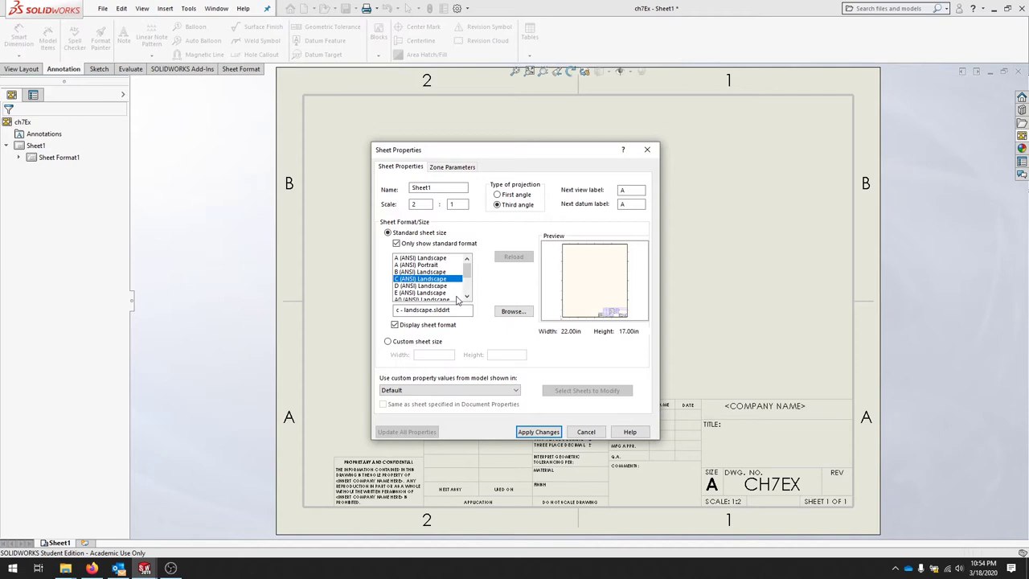
pyautogui.click(538, 432)
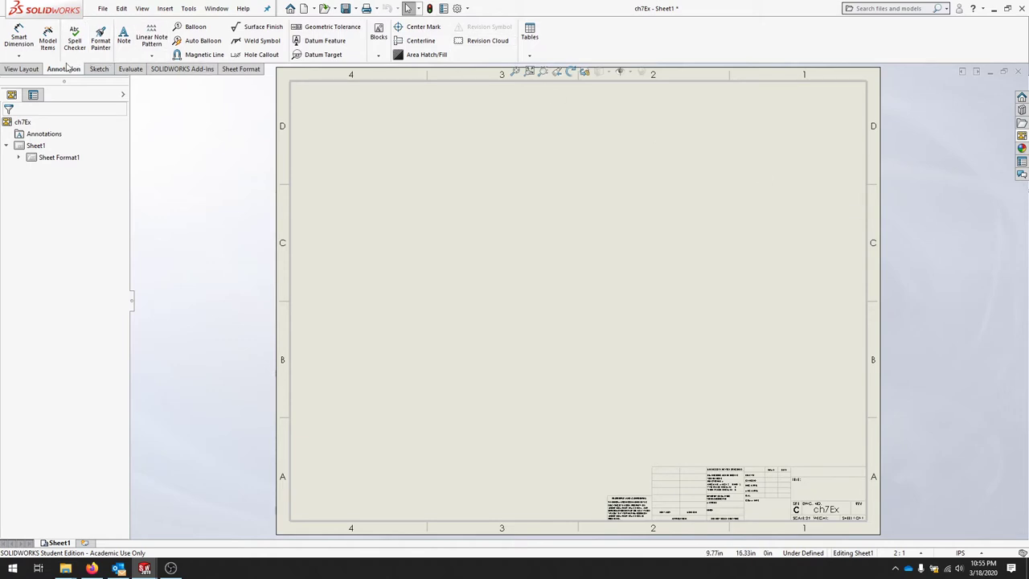
# - Insert a Standard 3 View of ch7Ex on Sheet1
pyautogui.click(22, 70)
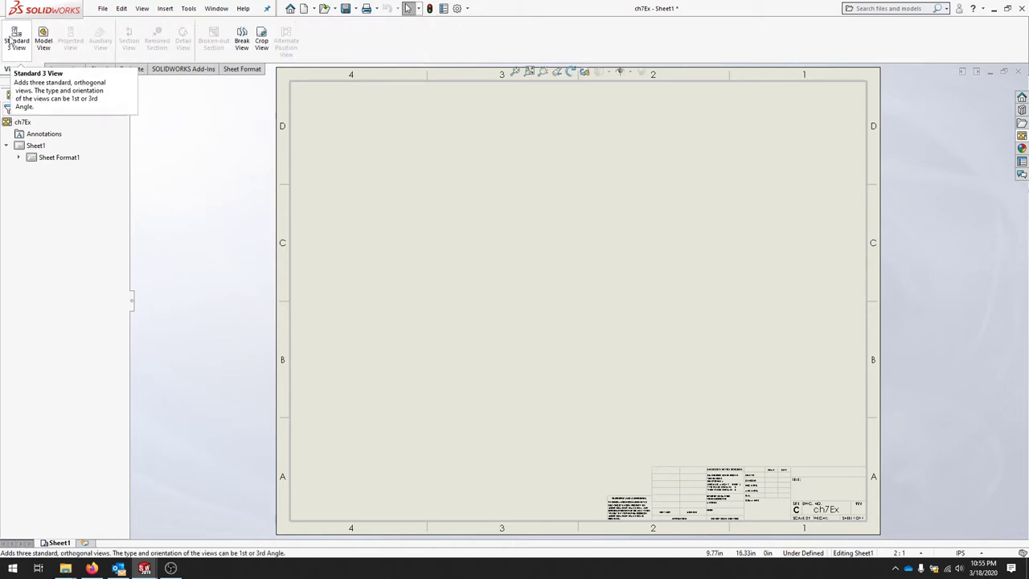
pyautogui.click(11, 41)
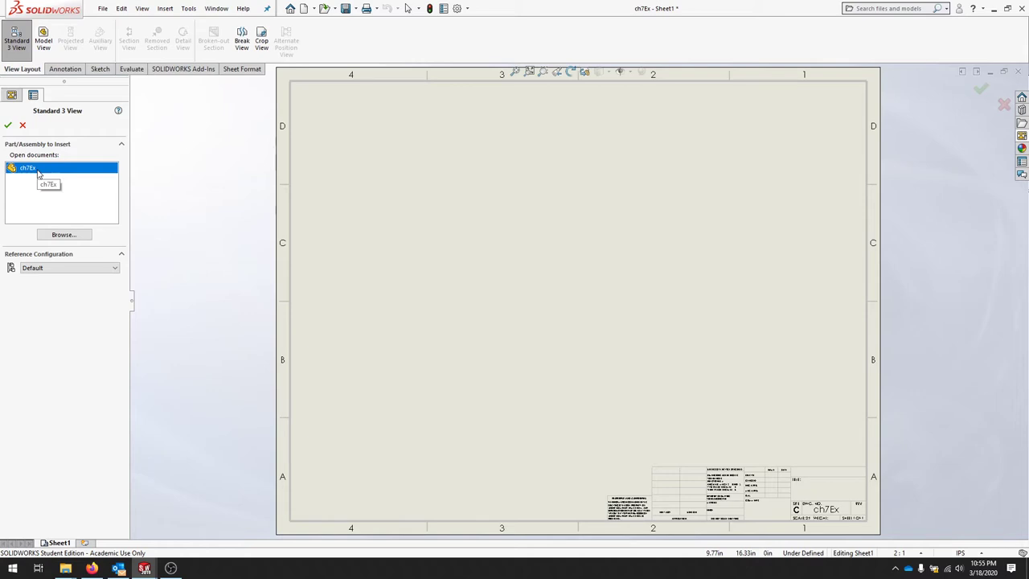
pyautogui.click(7, 125)
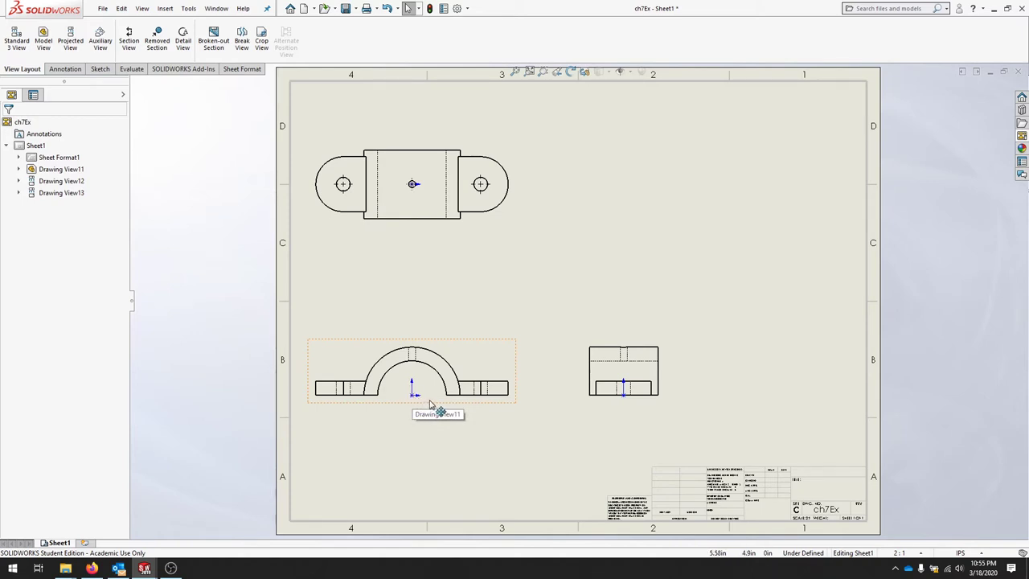
# - Shift the front view slightly and move the right view farther right
pyautogui.moveTo(430, 404)
pyautogui.mouseDown()
pyautogui.moveTo(436, 434)
pyautogui.moveTo(511, 402)
pyautogui.moveTo(424, 306)
pyautogui.moveTo(466, 410)
pyautogui.moveTo(510, 417)
pyautogui.moveTo(466, 317)
pyautogui.moveTo(460, 410)
pyautogui.moveTo(448, 395)
pyautogui.moveTo(441, 403)
pyautogui.mouseUp()
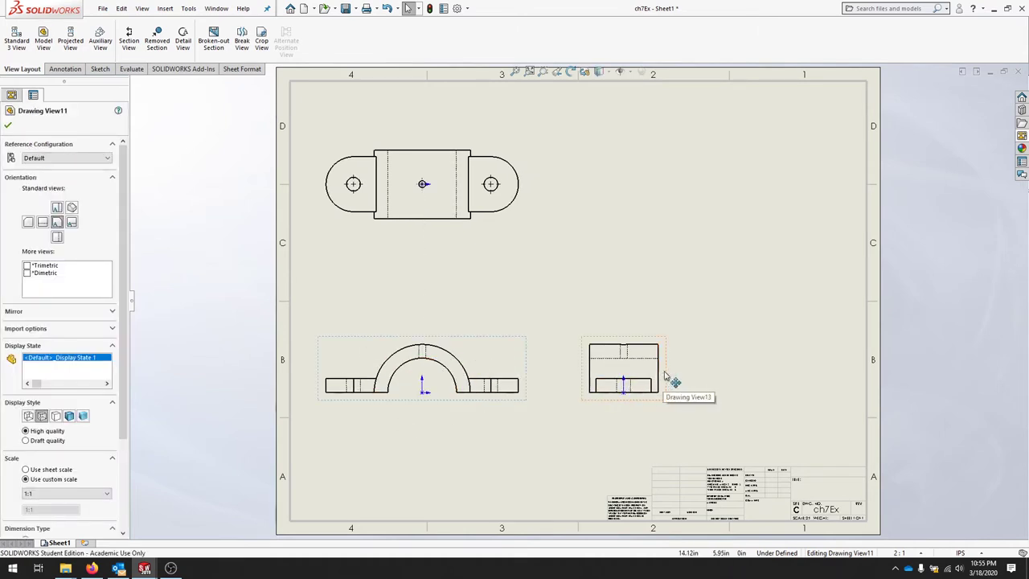
pyautogui.moveTo(671, 378); pyautogui.dragTo(792, 379)
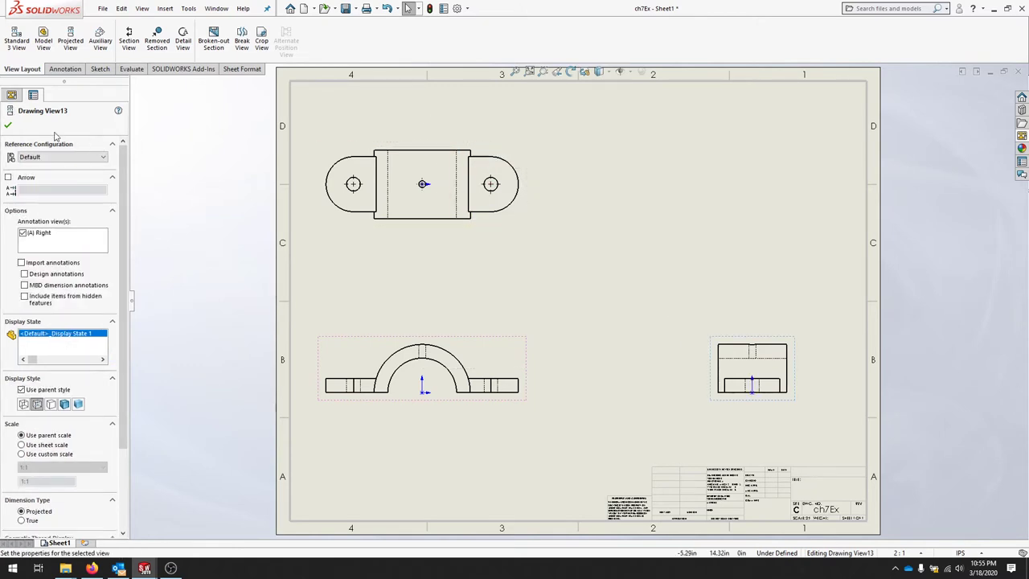
pyautogui.click(8, 126)
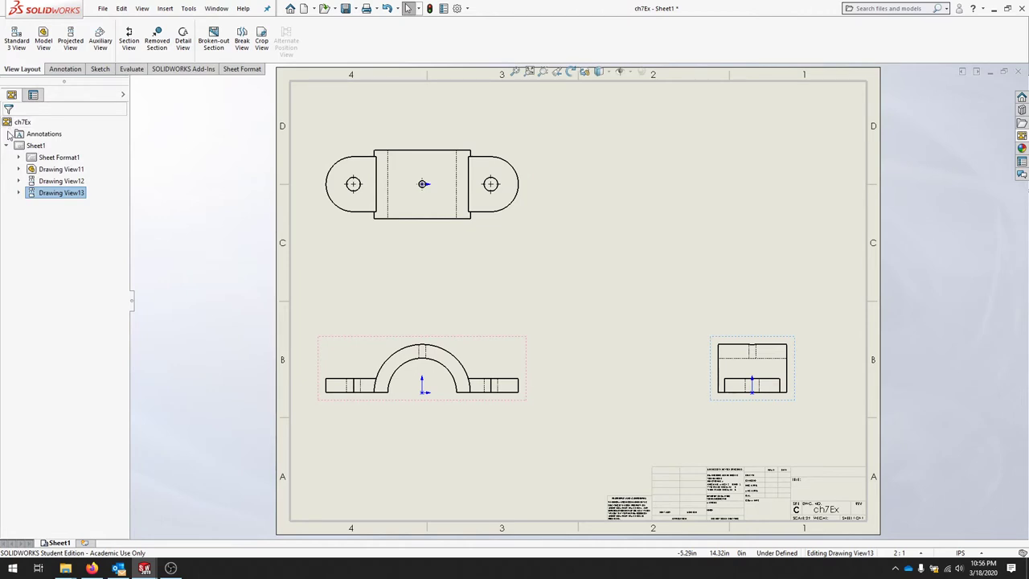
# - Add a second sheet, Sheet2, to the drawing and select it
pyautogui.rightClick(615, 277)
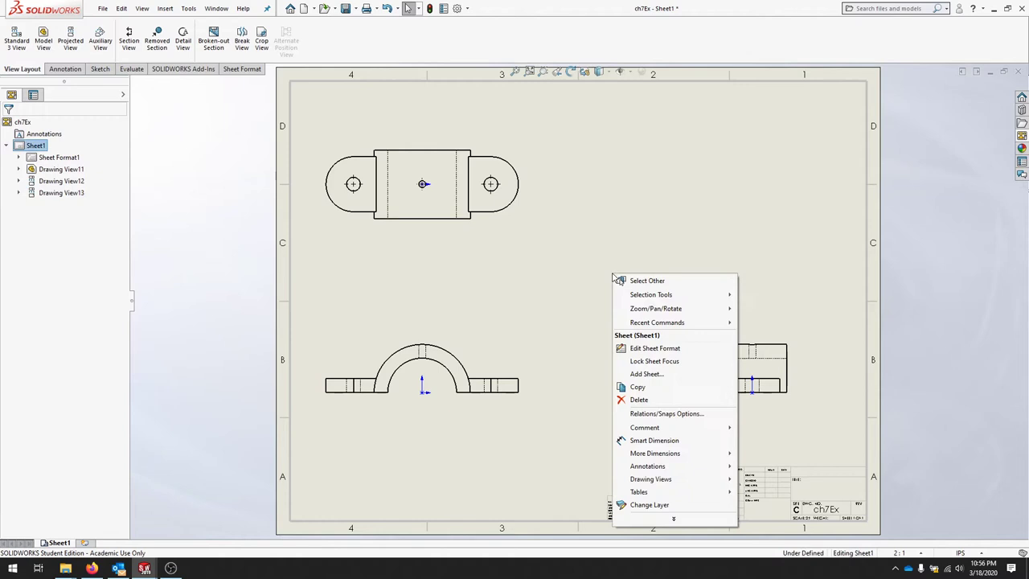
pyautogui.click(696, 383)
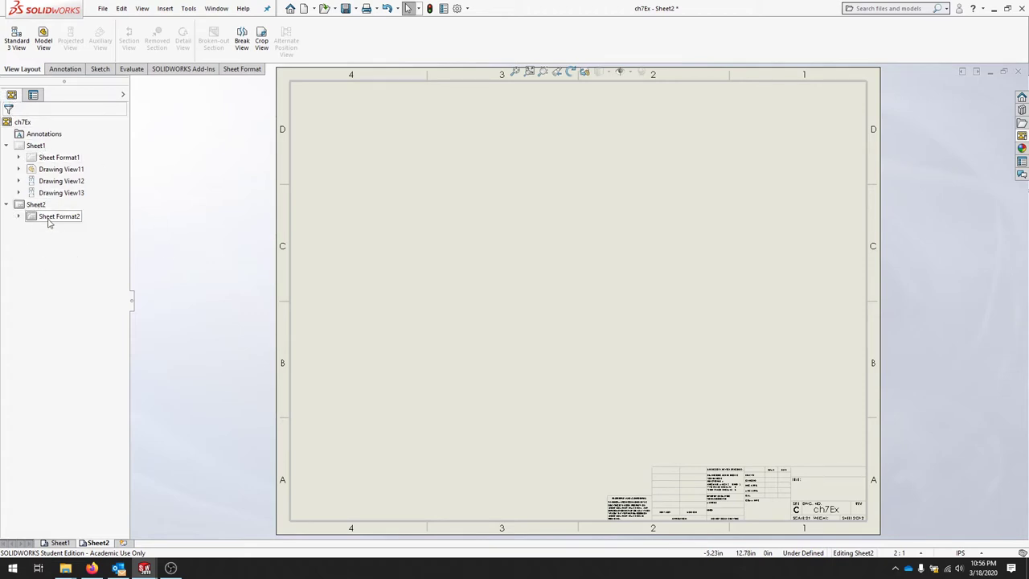
pyautogui.click(35, 204)
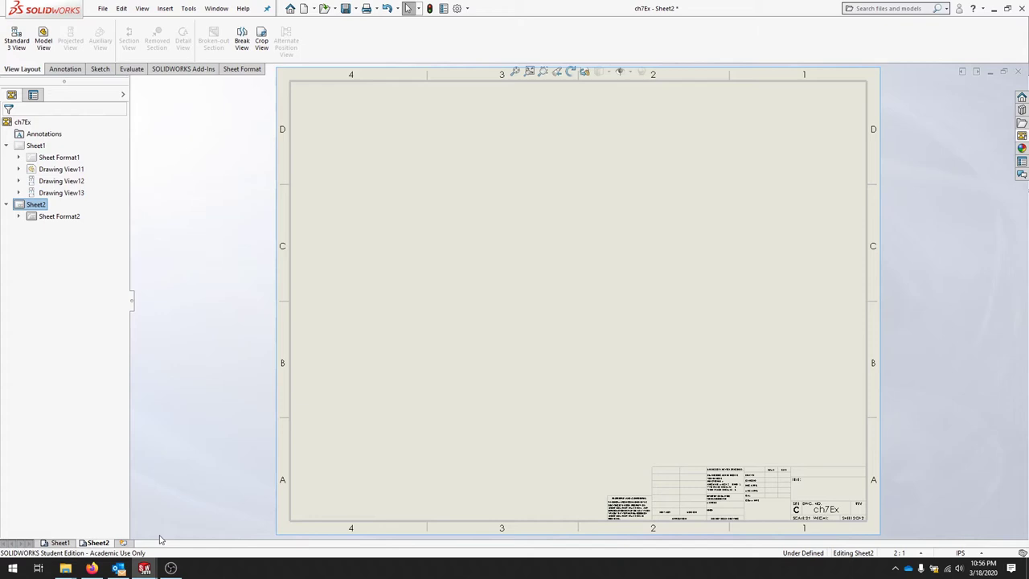
# - Give Sheet2 a 1:1 scale and the B (ANSI) Landscape sheet format
pyautogui.rightClick(542, 232)
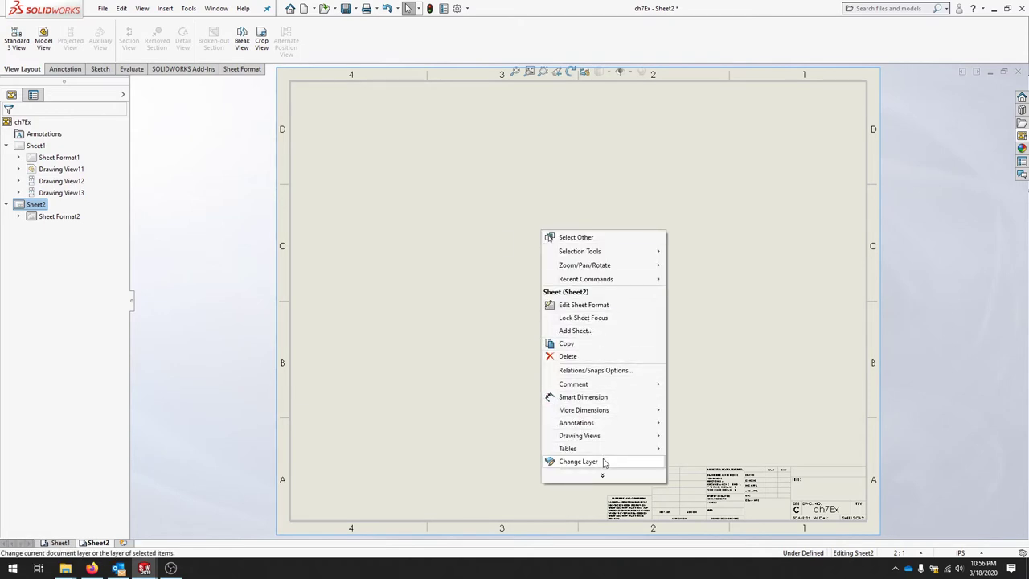
pyautogui.click(602, 474)
pyautogui.click(578, 382)
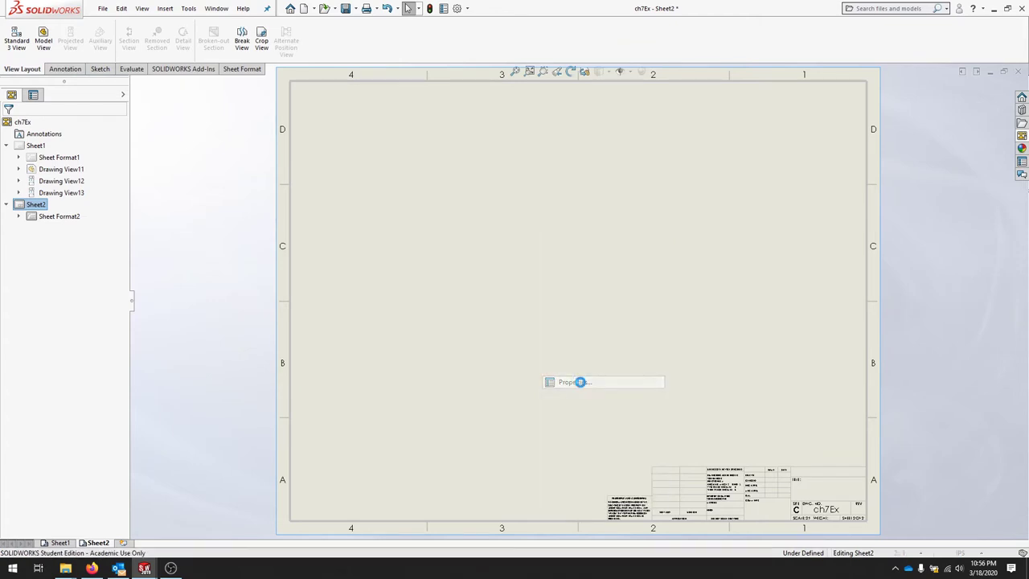
pyautogui.doubleClick(418, 204)
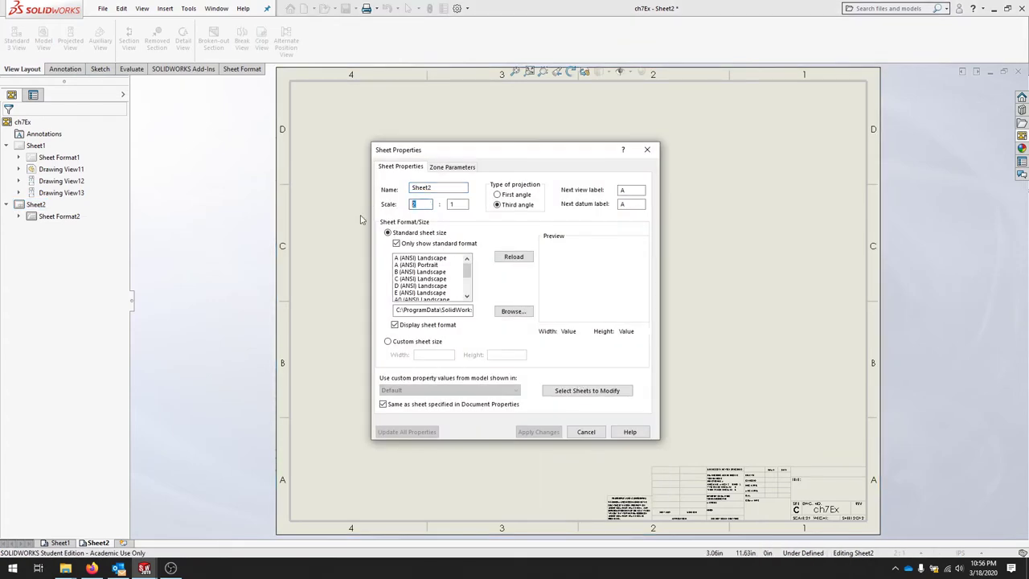
pyautogui.write('1')
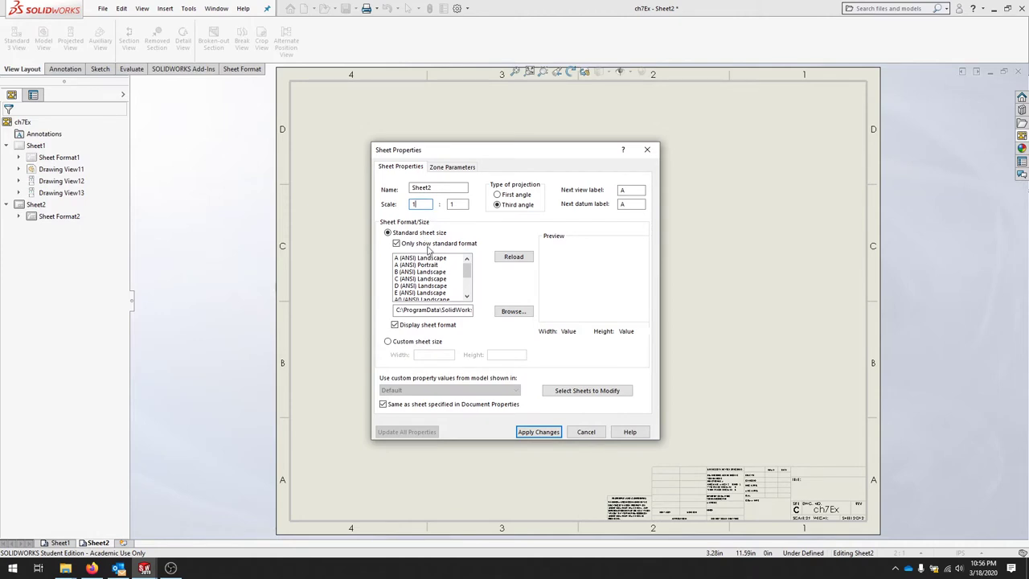
pyautogui.click(427, 272)
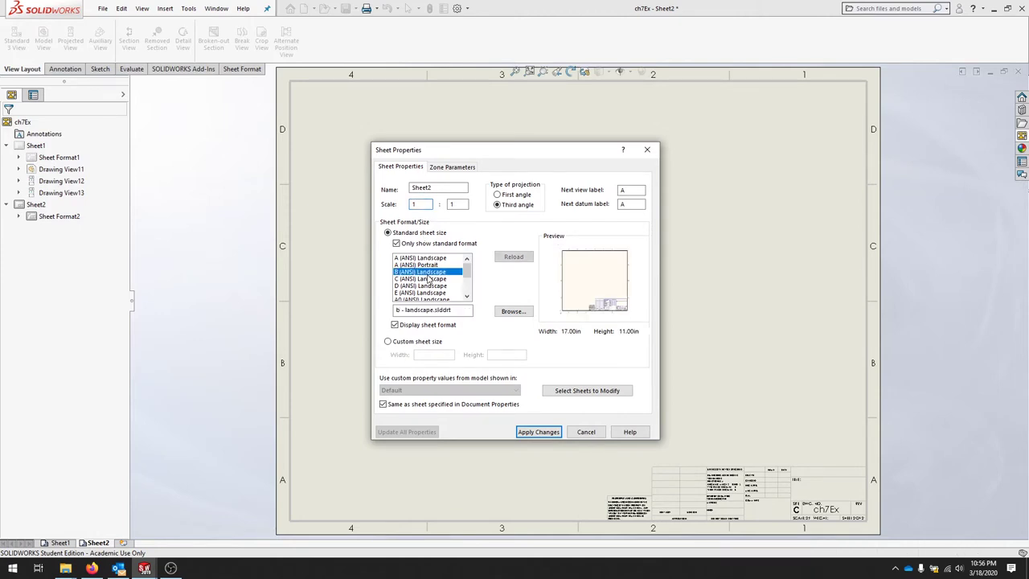
pyautogui.click(540, 432)
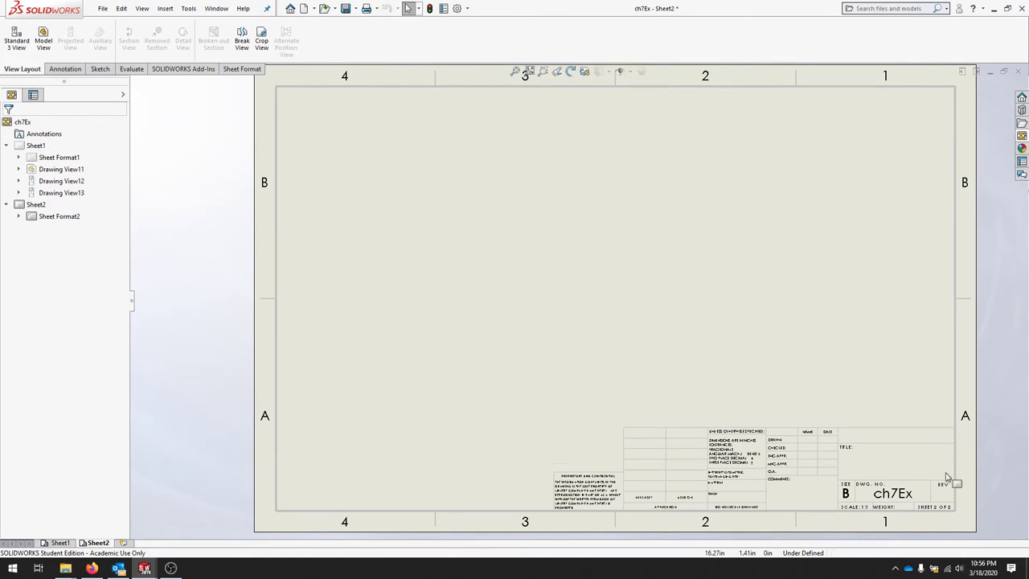
# - Start a Front-orientation Model View of ch7Ex with a custom 1:1 scale
pyautogui.press('f')
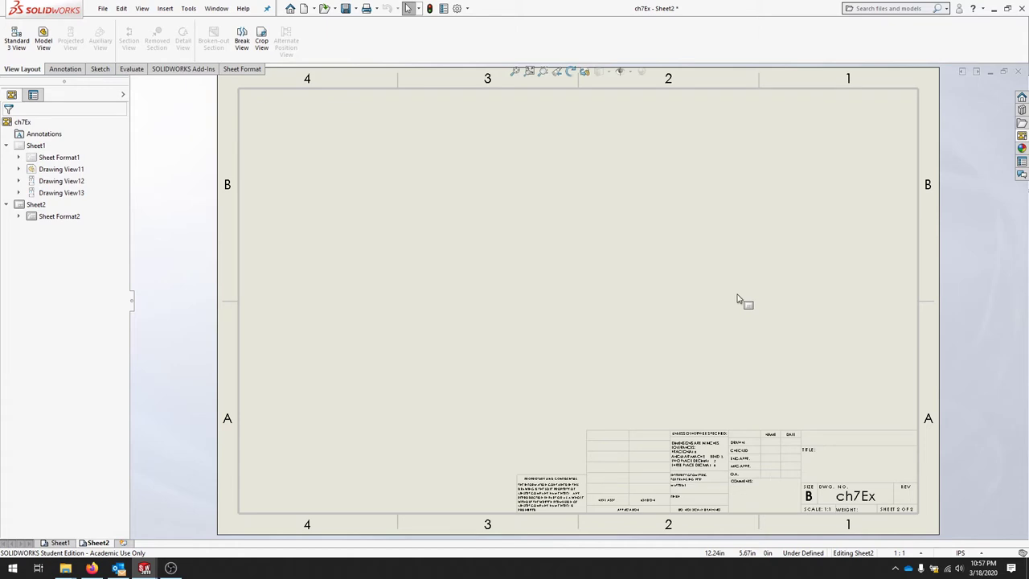
pyautogui.click(43, 36)
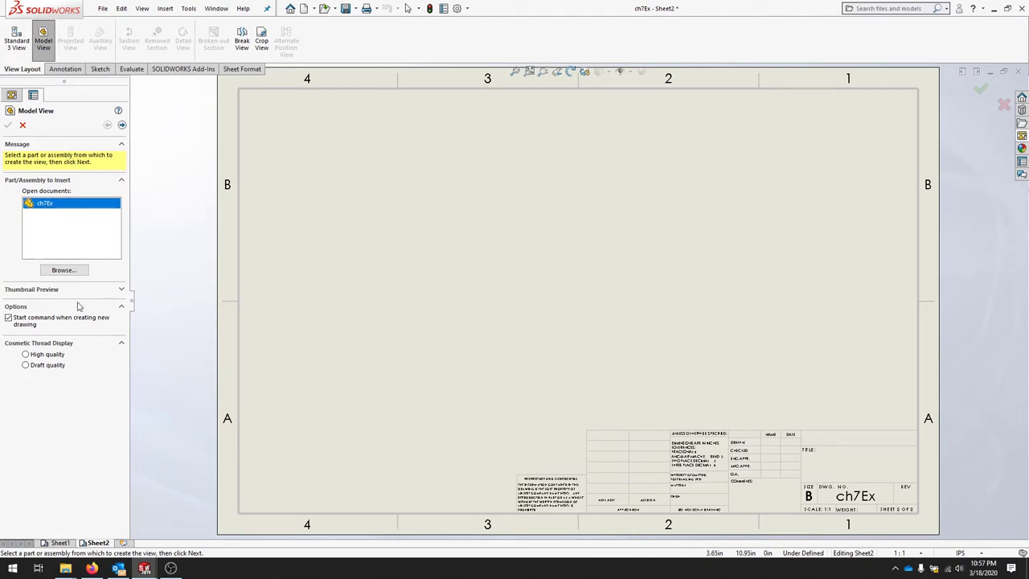
pyautogui.click(122, 125)
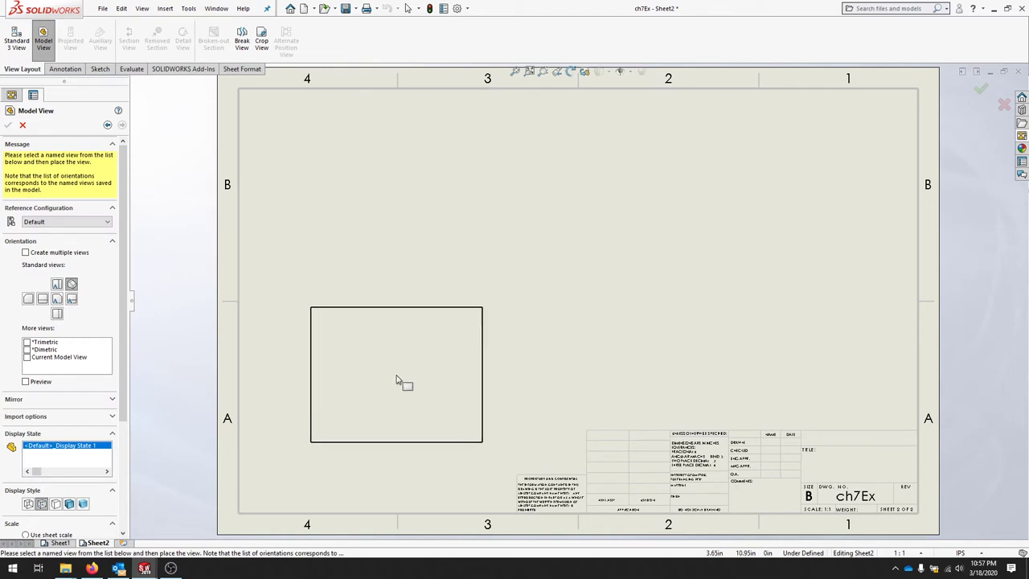
pyautogui.click(60, 299)
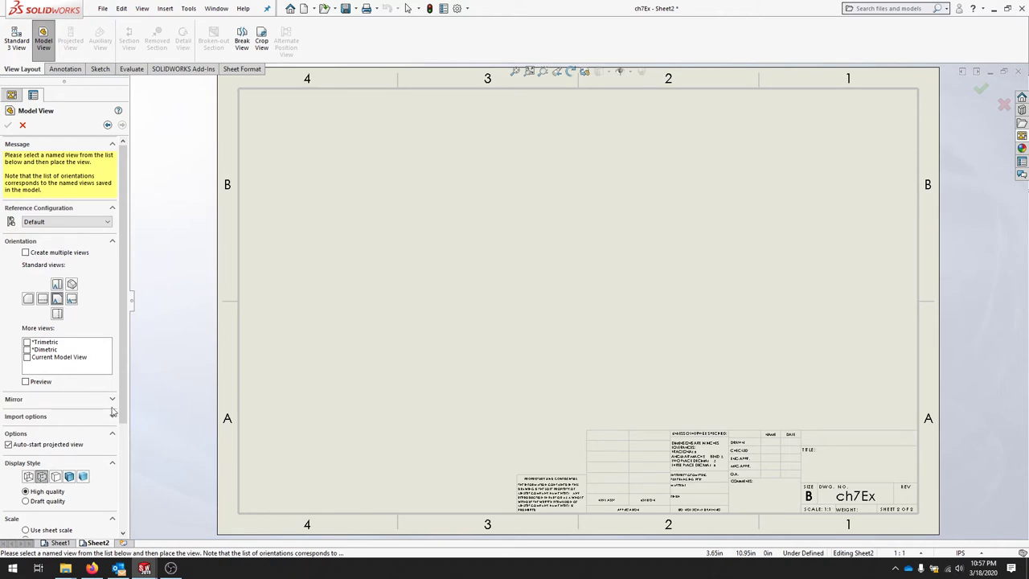
pyautogui.scroll(-3, 125, 402)
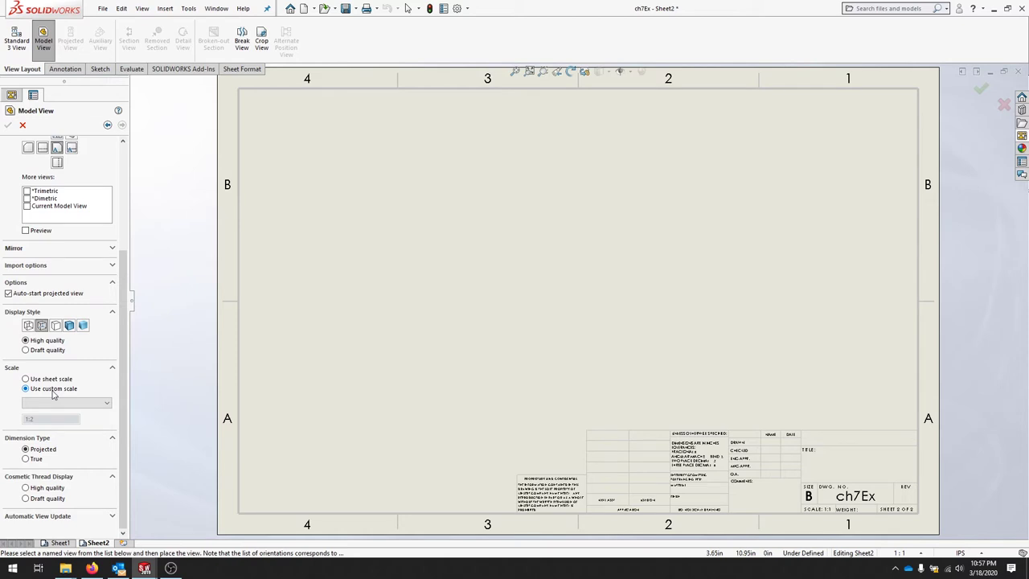
pyautogui.click(50, 392)
pyautogui.click(102, 404)
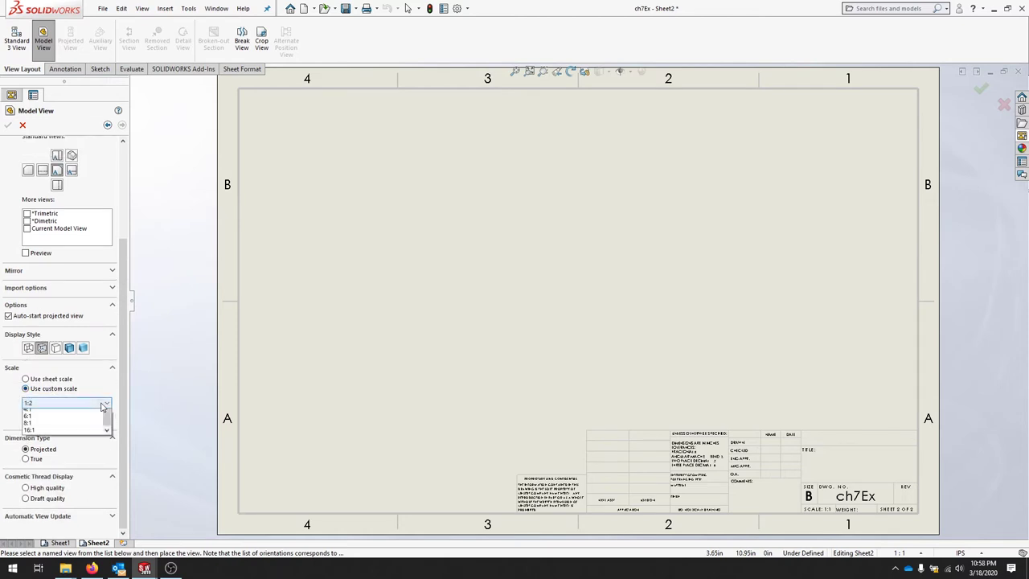
pyautogui.click(80, 413)
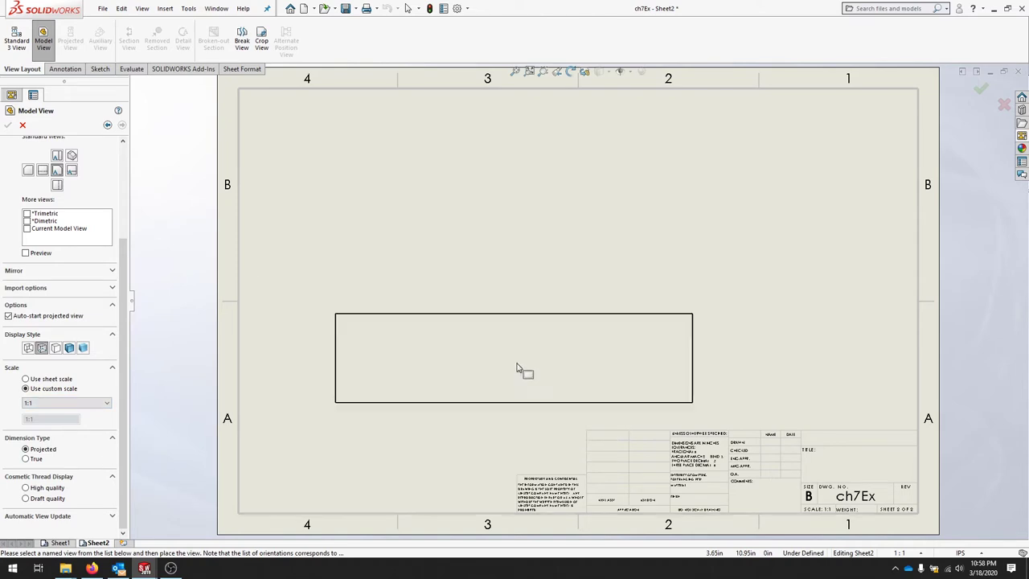
# - Place the front view and a projected top view, then open Document Properties
pyautogui.click(448, 363)
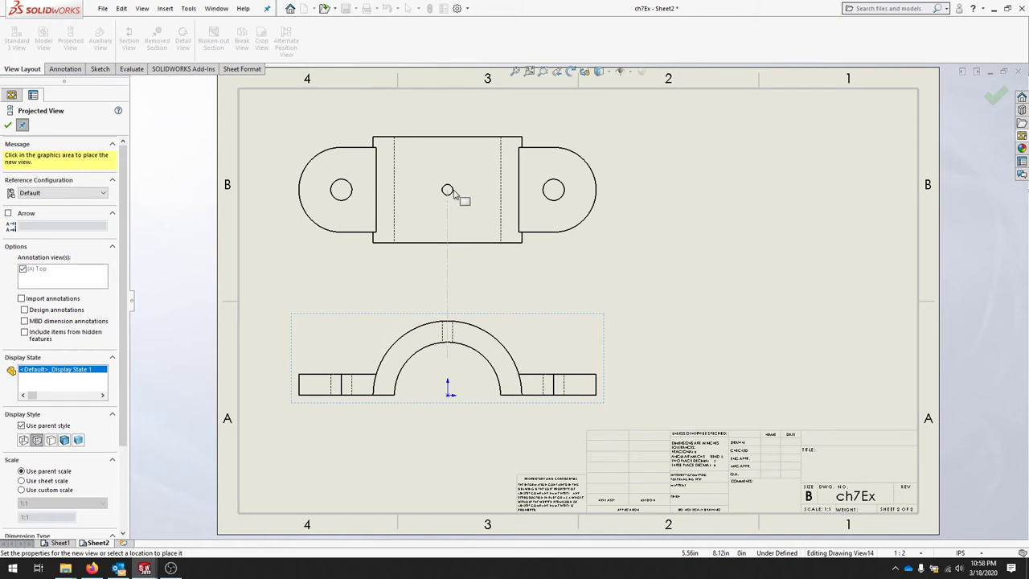
pyautogui.click(457, 195)
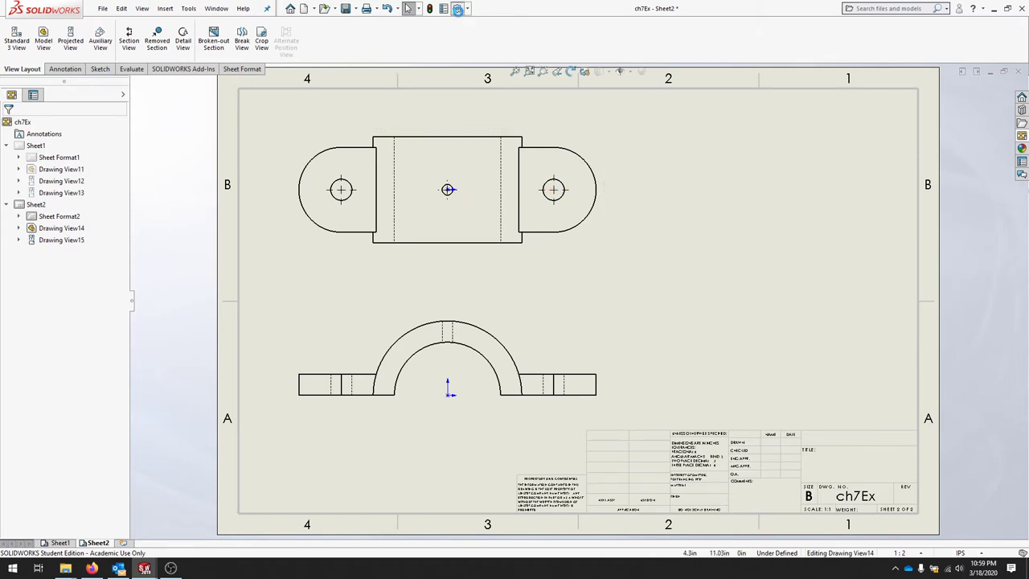
pyautogui.click(456, 8)
pyautogui.click(216, 67)
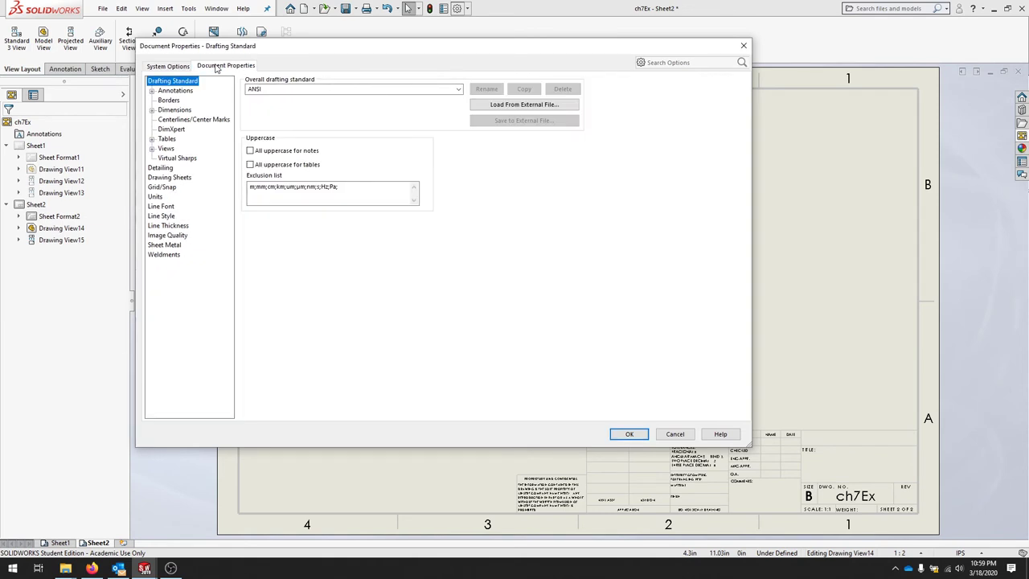
# - Change the Dashed line style's dash length from 0.25 to 0.75
pyautogui.click(162, 215)
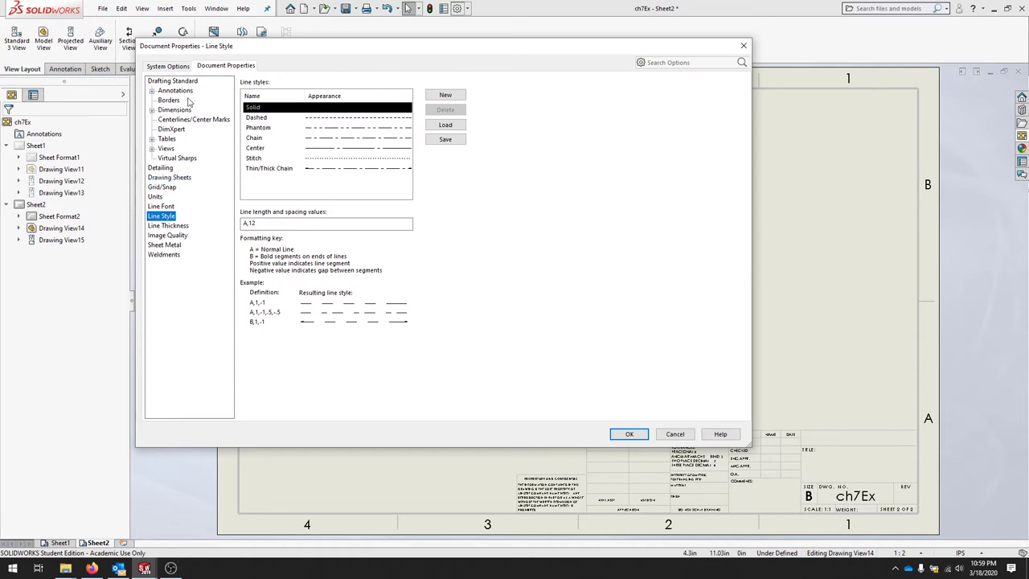
pyautogui.click(257, 117)
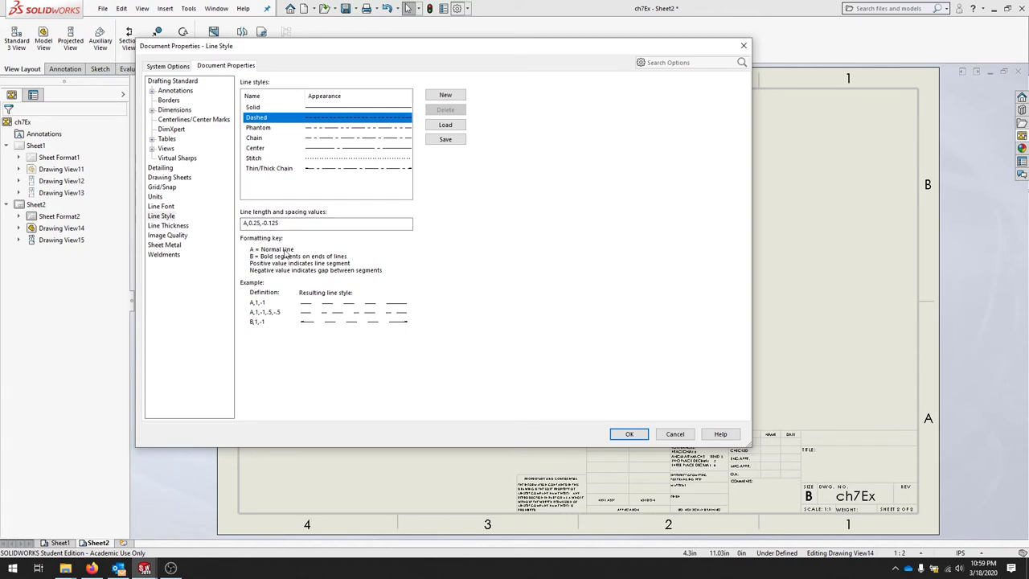
pyautogui.click(256, 223)
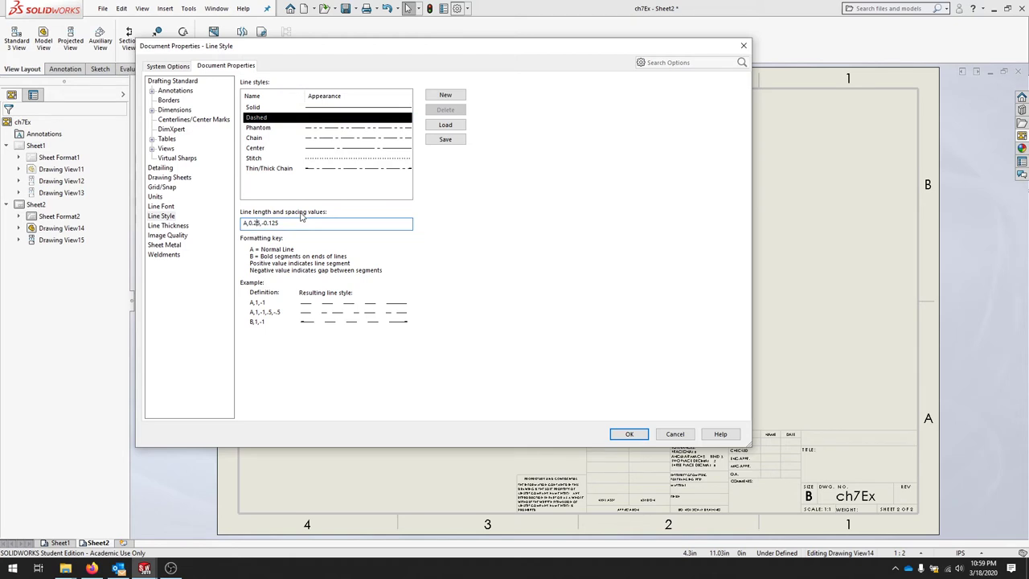
pyautogui.press('BackSpace')
pyautogui.write('7')
# - Confirm the line style and add a hidden-lines-removed isometric view at Sheet2's upper right
pyautogui.click(629, 434)
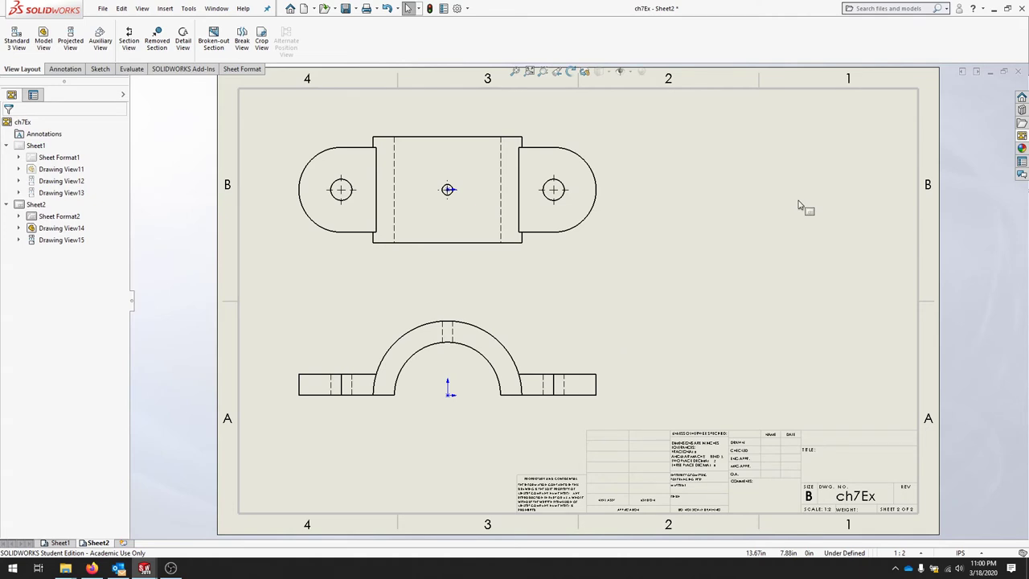
pyautogui.click(1022, 137)
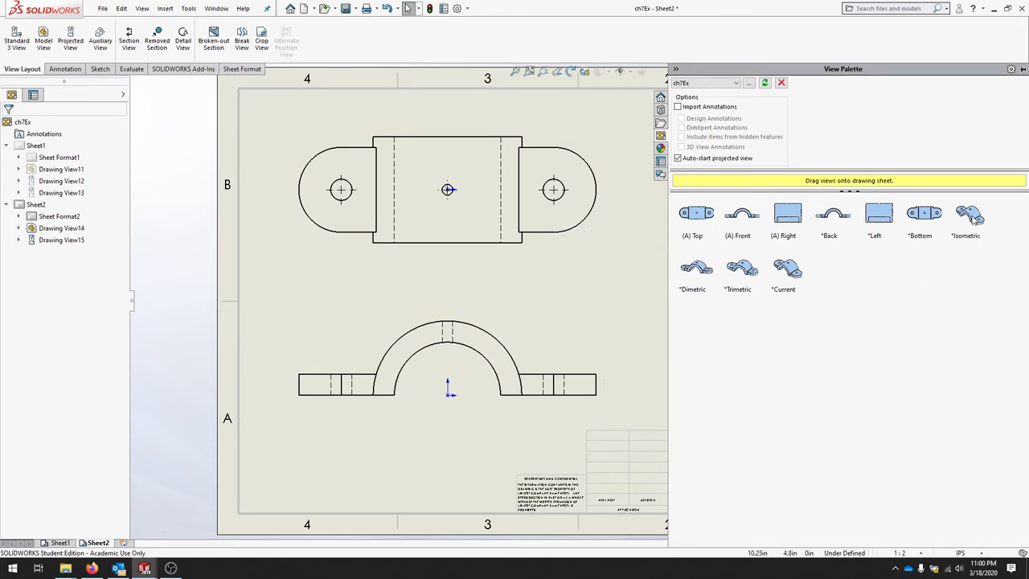
pyautogui.click(973, 219)
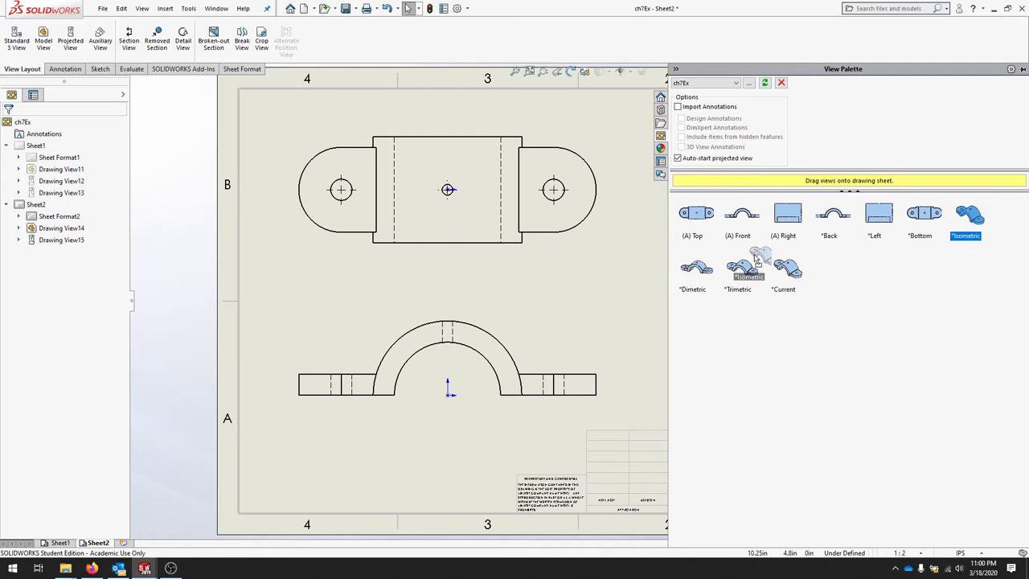
pyautogui.moveTo(756, 262)
pyautogui.mouseDown()
pyautogui.moveTo(608, 273)
pyautogui.moveTo(783, 175)
pyautogui.moveTo(807, 175)
pyautogui.mouseUp()
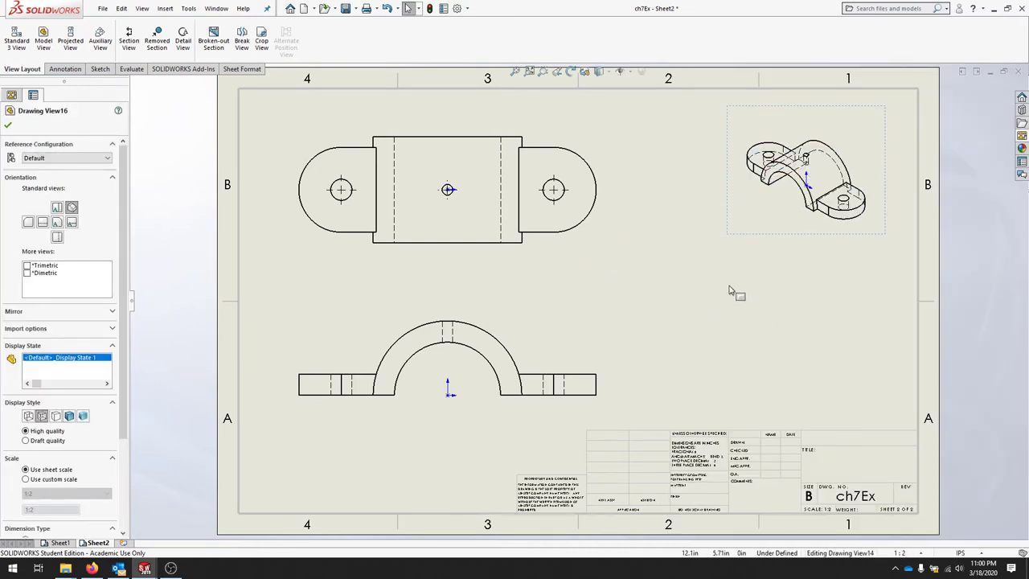
pyautogui.click(57, 417)
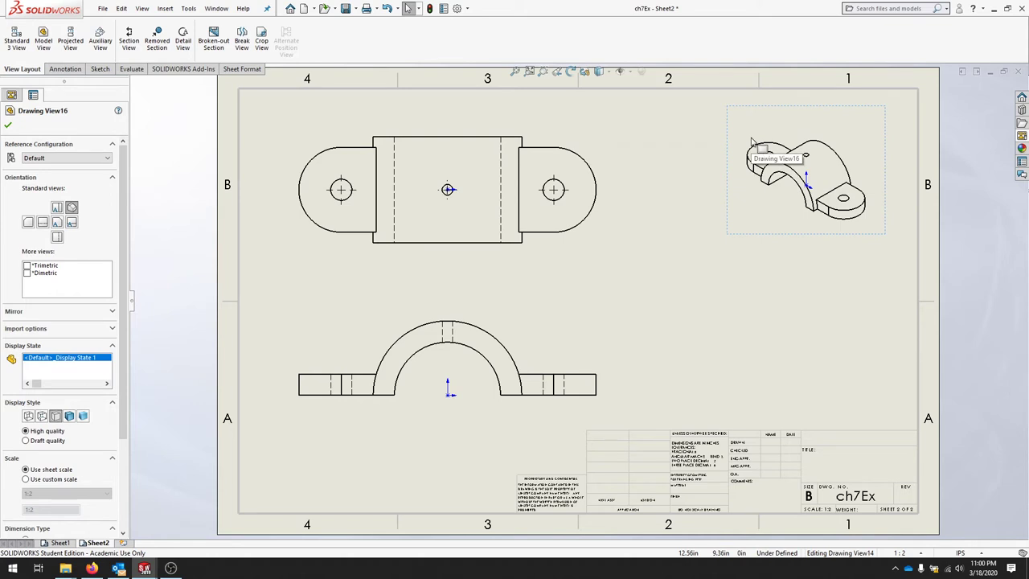
pyautogui.click(8, 124)
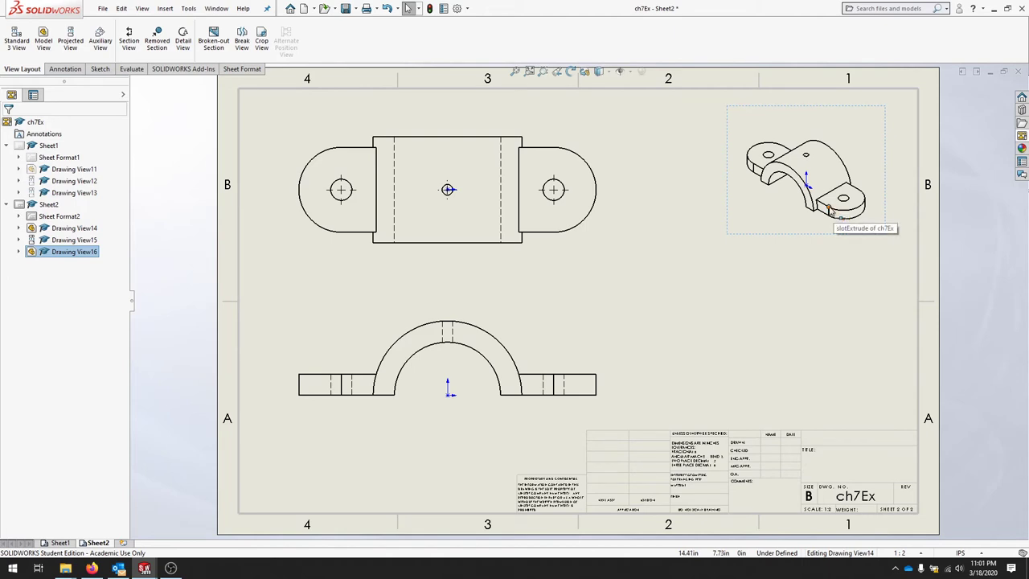
# - Give the isometric view a user-defined custom scale of 3:4
pyautogui.click(764, 194)
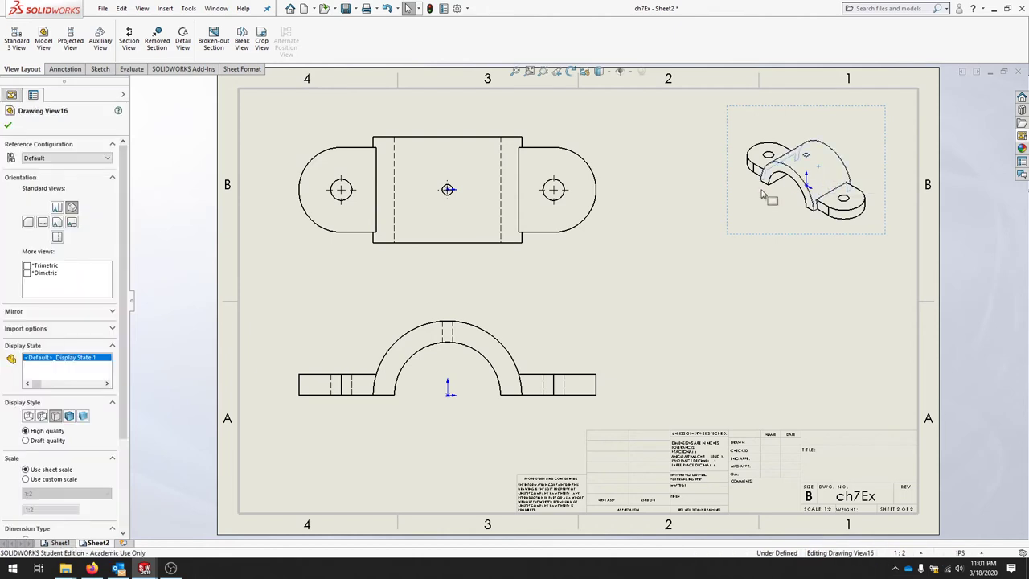
pyautogui.scroll(-3, 128, 370)
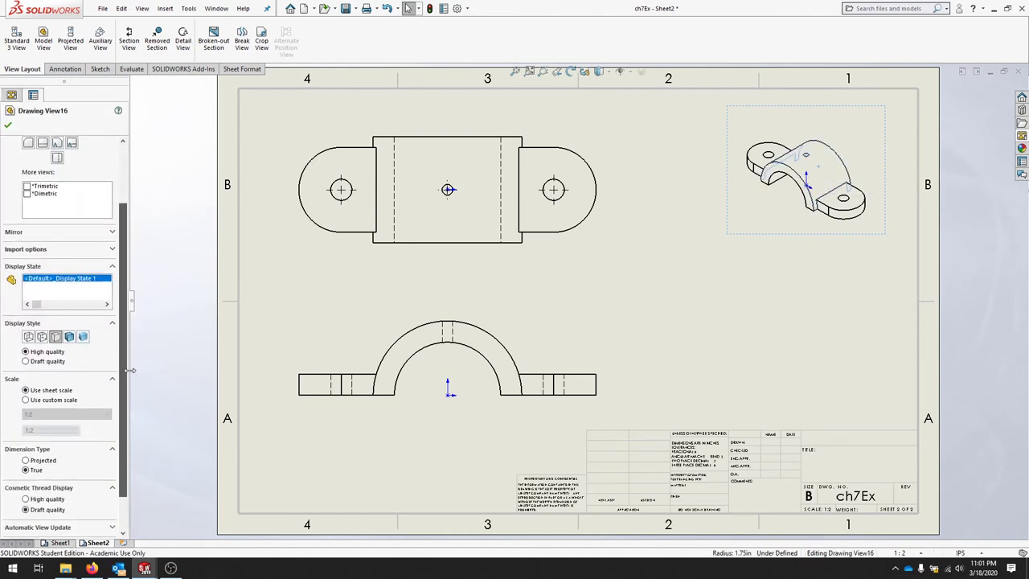
pyautogui.click(25, 400)
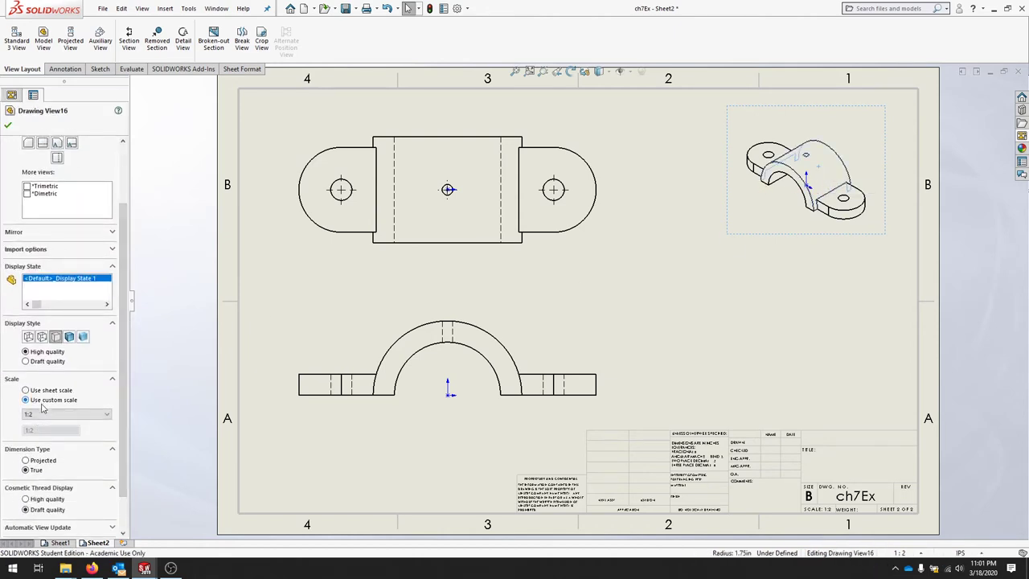
pyautogui.click(107, 414)
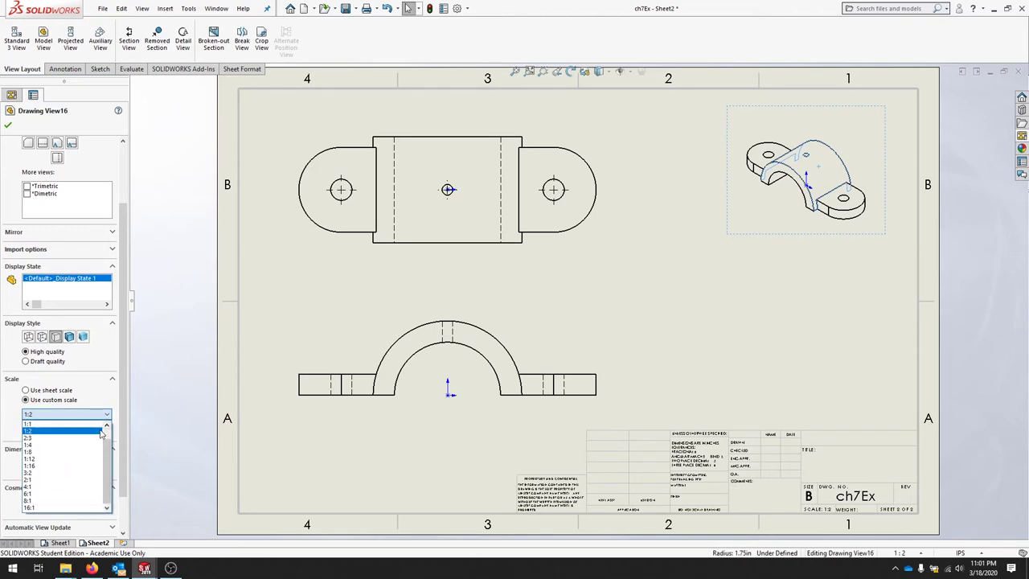
pyautogui.click(56, 411)
pyautogui.click(58, 414)
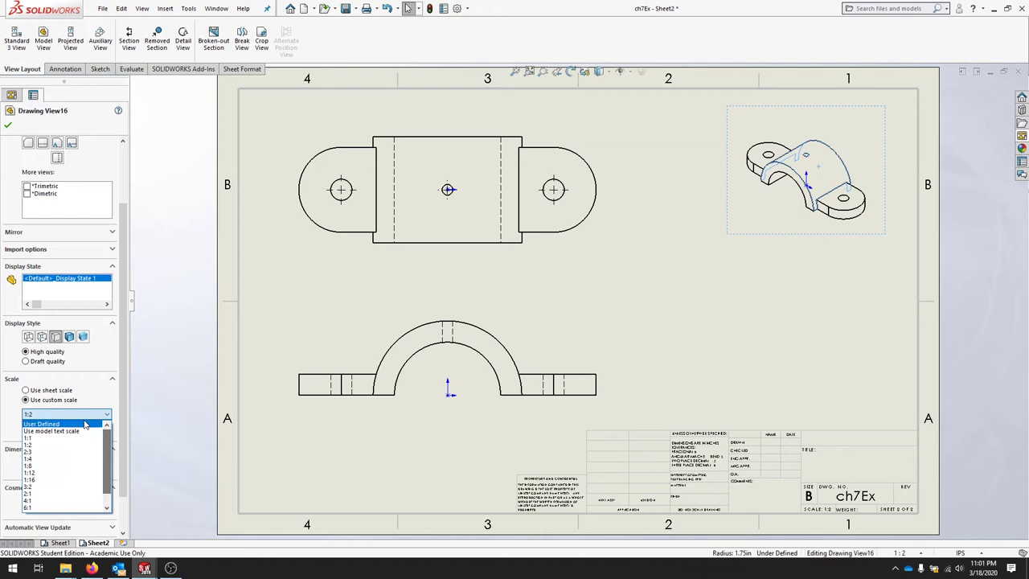
pyautogui.click(64, 424)
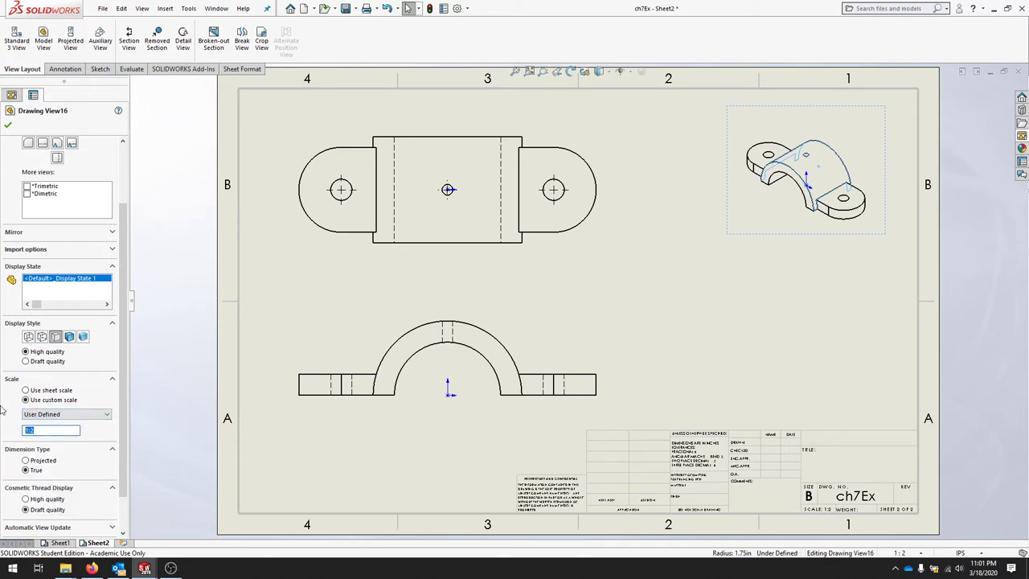
pyautogui.write('3:4')
pyautogui.click(8, 125)
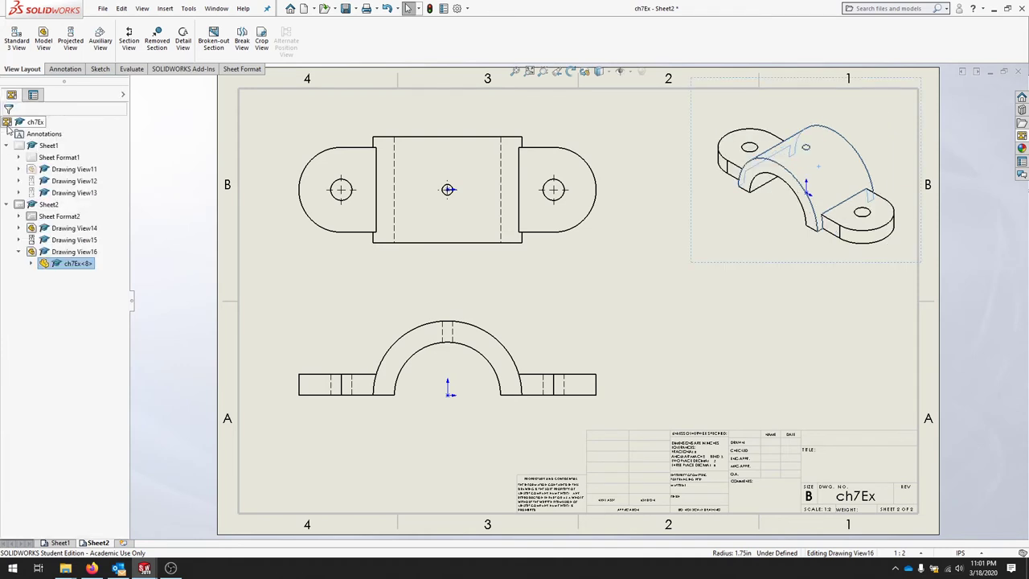
# - Import Model Items from the Entire model into all views on sheet 2
pyautogui.click(777, 303)
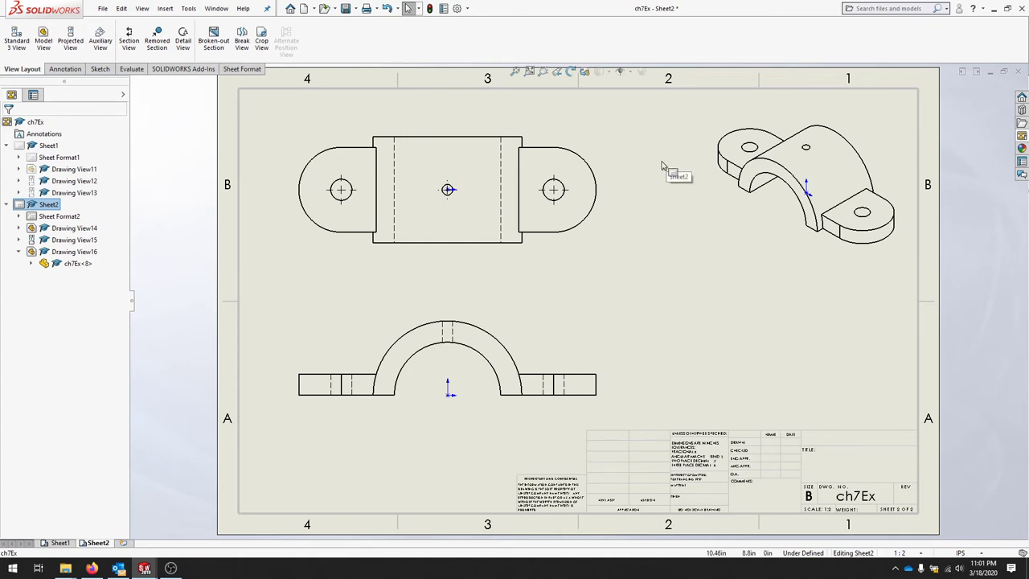
pyautogui.click(65, 72)
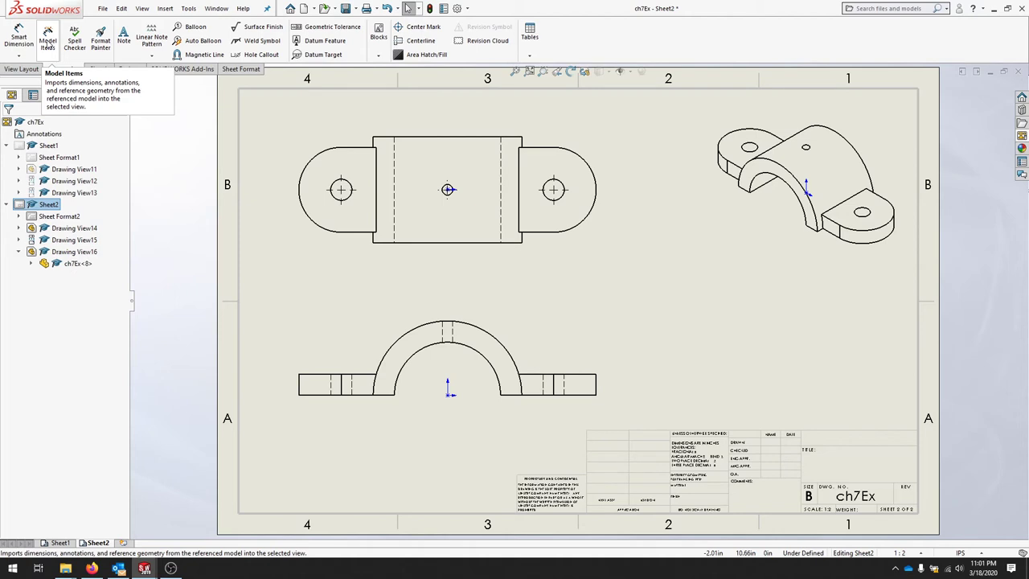
pyautogui.click(49, 42)
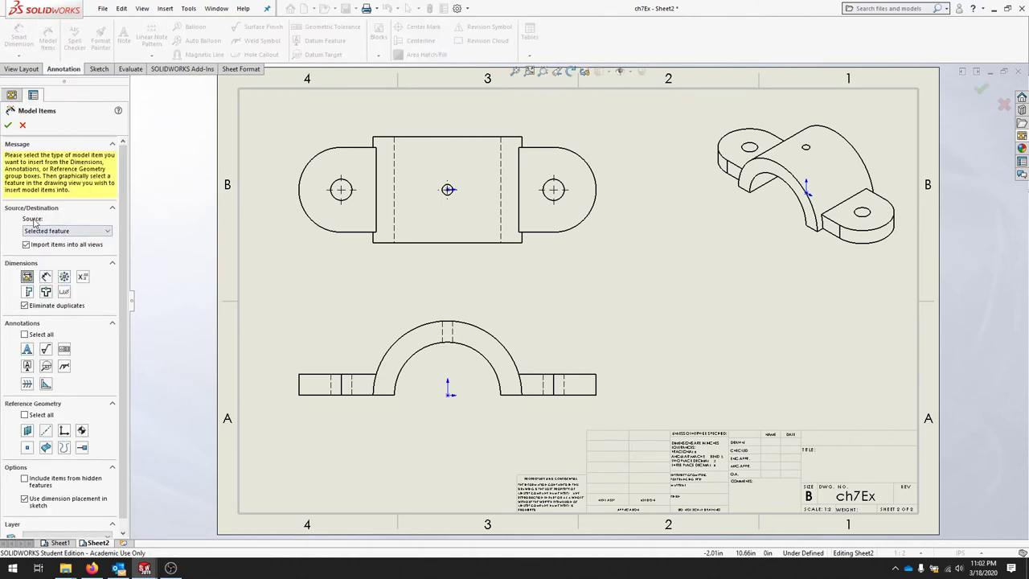
pyautogui.click(53, 231)
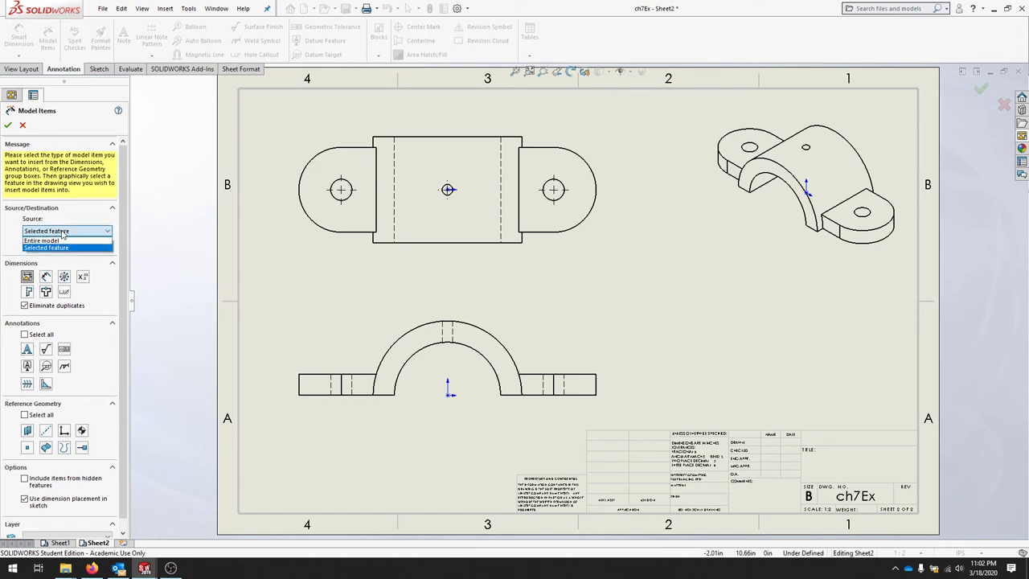
pyautogui.click(60, 241)
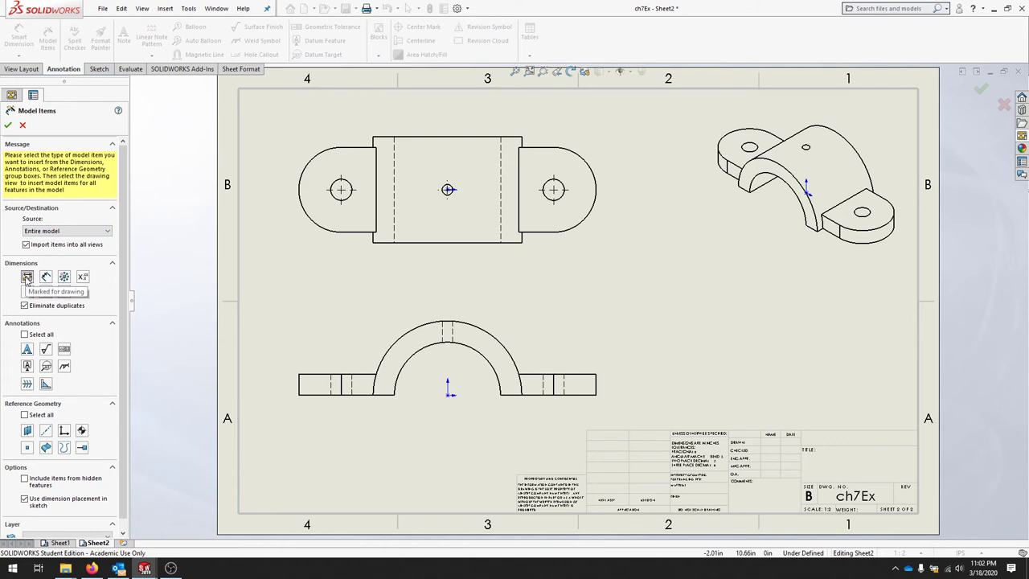
pyautogui.press('Return')
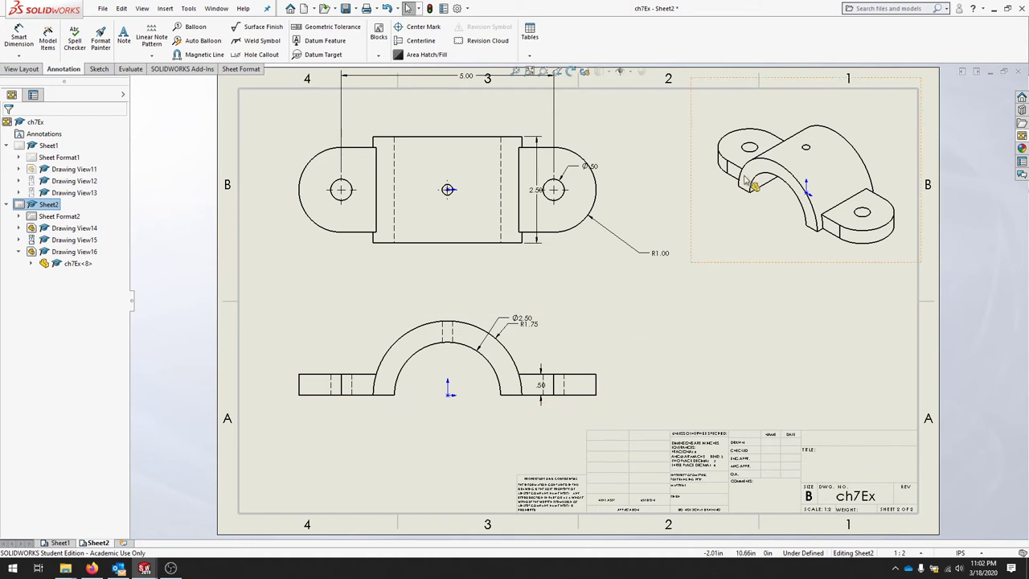
# - Reposition the 5.00, R1.00, Ø.50, 2.50 and R1.75 dimensions closer to their features
pyautogui.moveTo(488, 82); pyautogui.dragTo(471, 113)
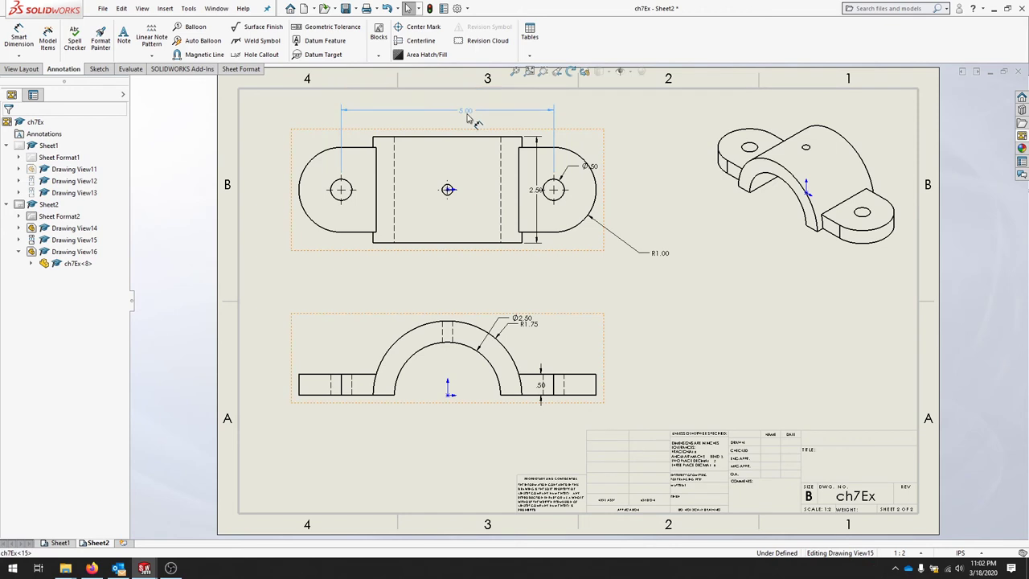
pyautogui.click(639, 256)
pyautogui.moveTo(639, 256); pyautogui.dragTo(617, 237)
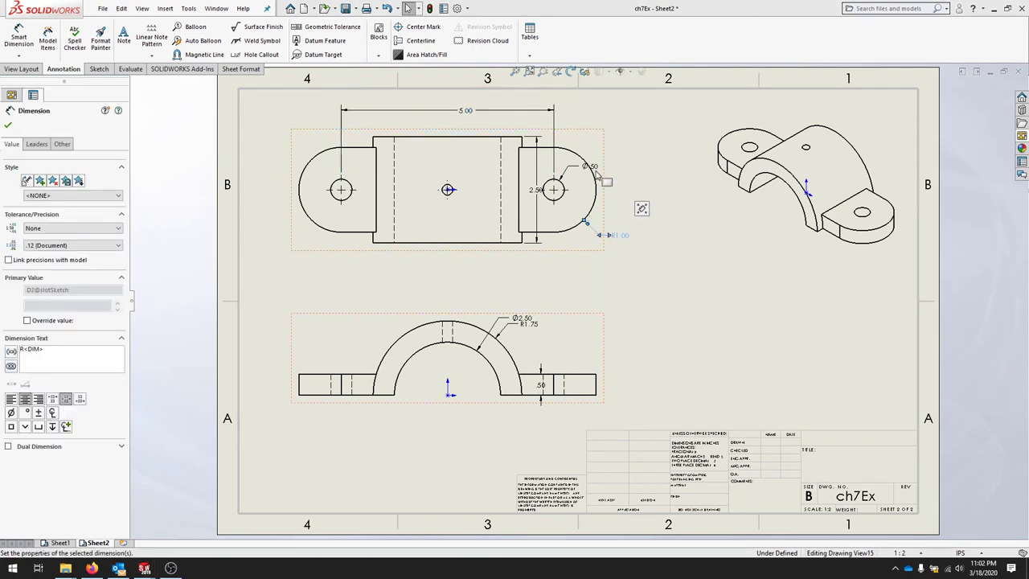
pyautogui.moveTo(605, 177); pyautogui.dragTo(593, 148)
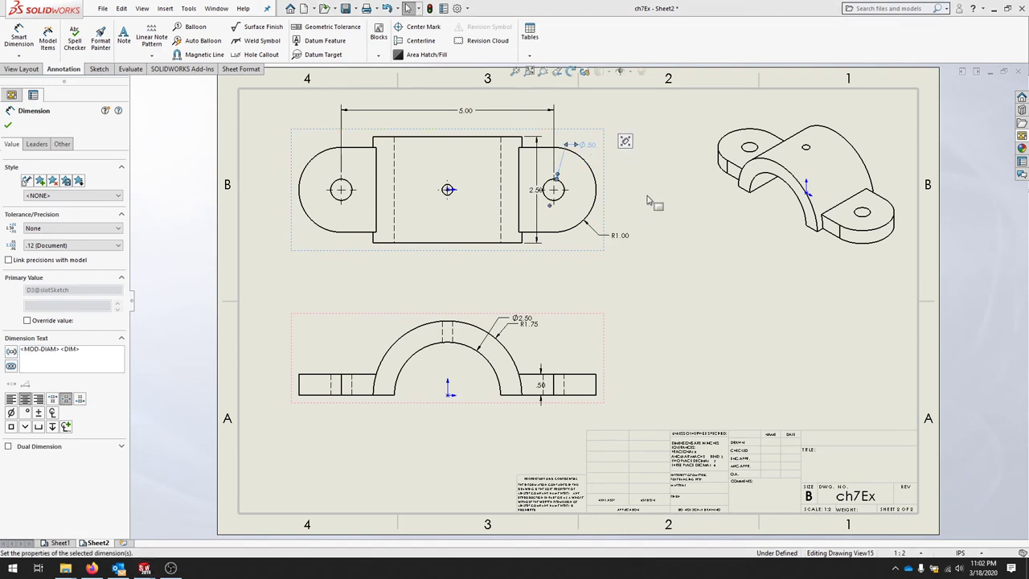
pyautogui.moveTo(546, 195); pyautogui.dragTo(487, 193)
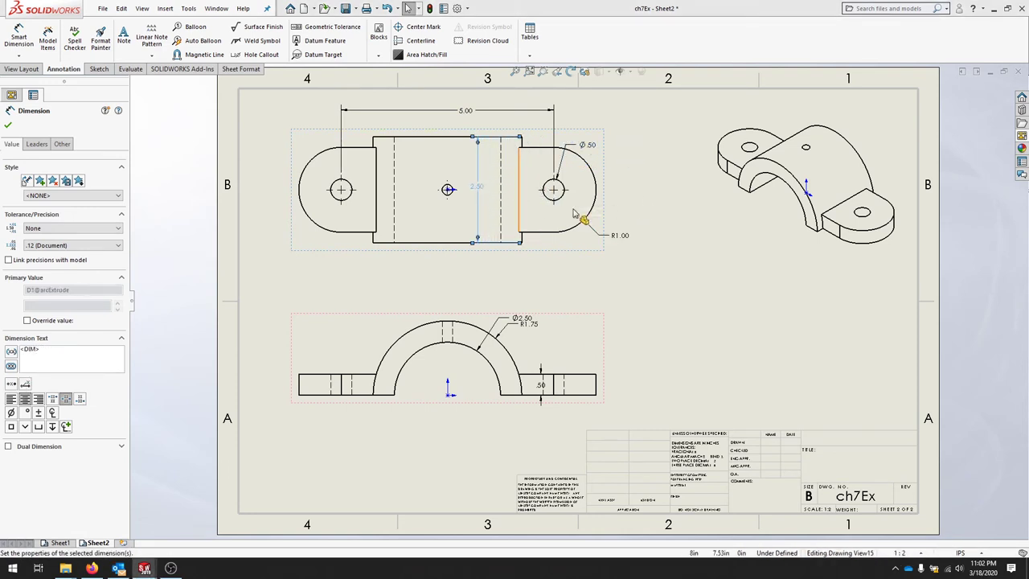
pyautogui.moveTo(530, 328); pyautogui.dragTo(376, 339)
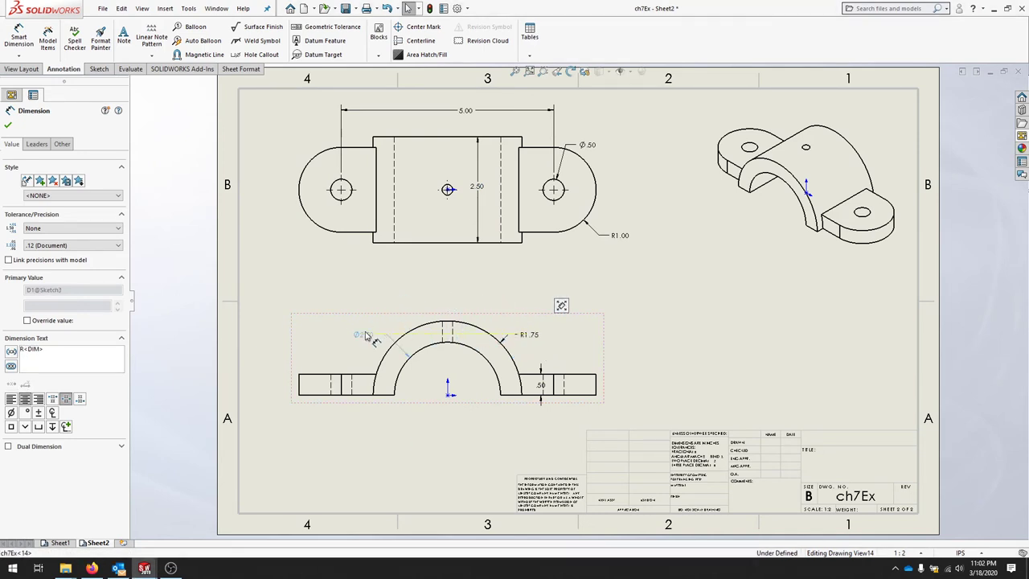
pyautogui.click(707, 390)
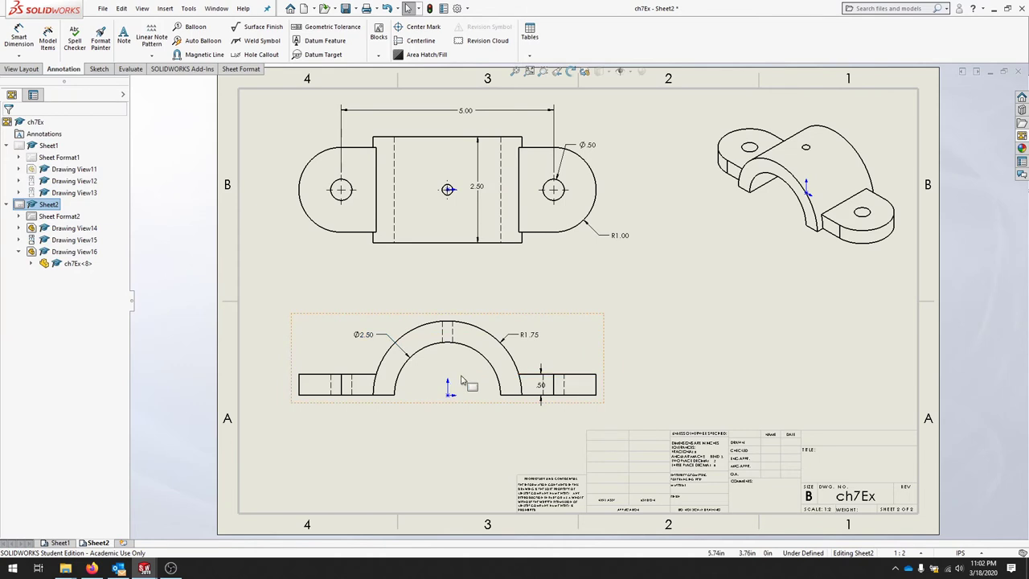
# - Move the .50 thickness dimension to the right of the front view
pyautogui.click(540, 389)
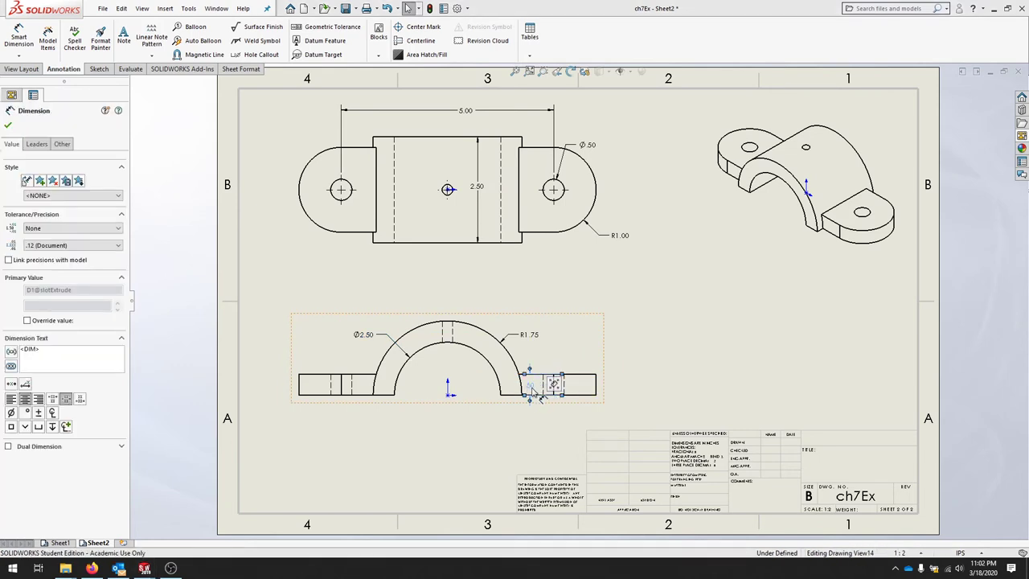
pyautogui.moveTo(533, 388); pyautogui.dragTo(617, 390)
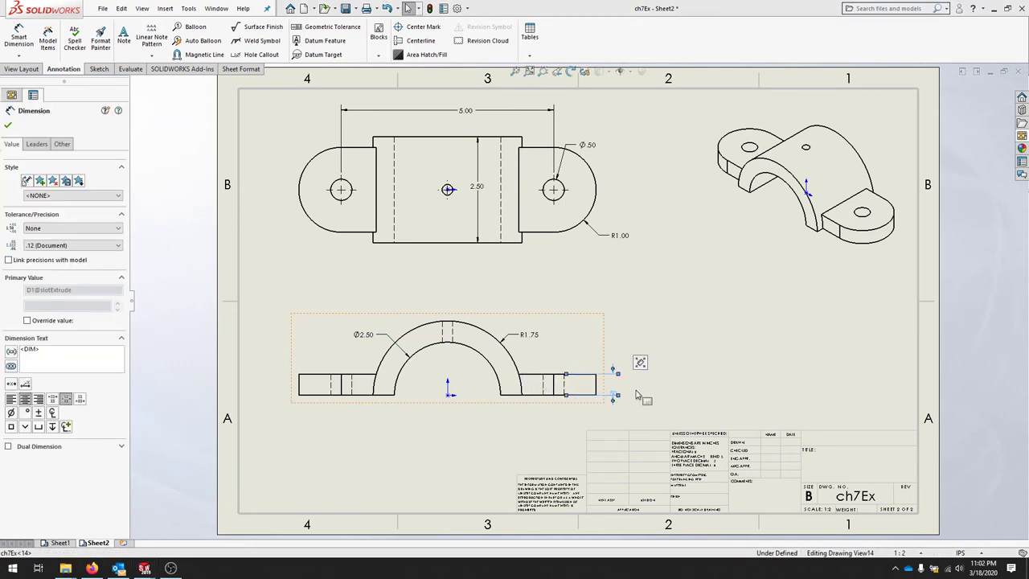
pyautogui.click(665, 398)
pyautogui.click(615, 385)
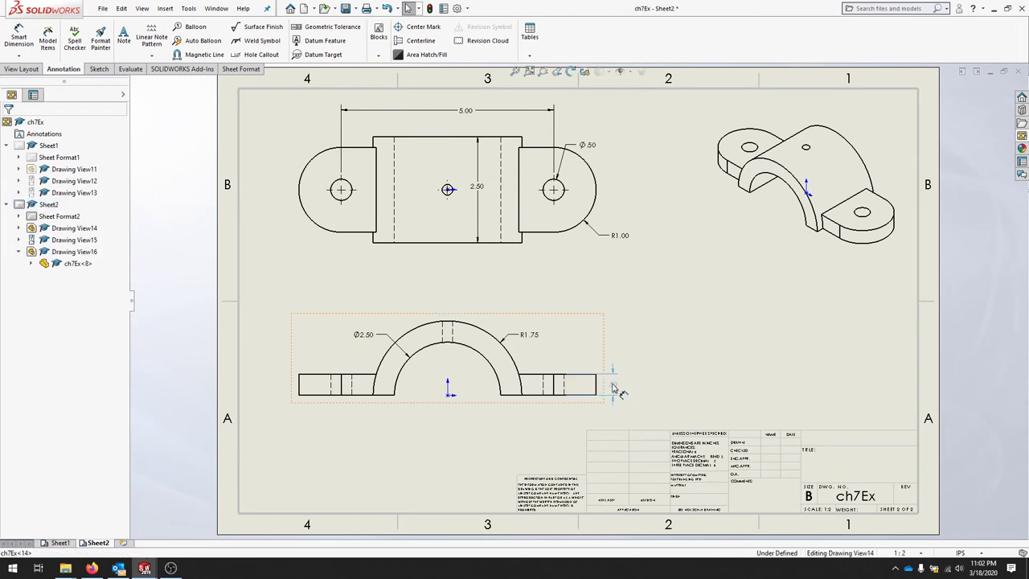
pyautogui.click(658, 389)
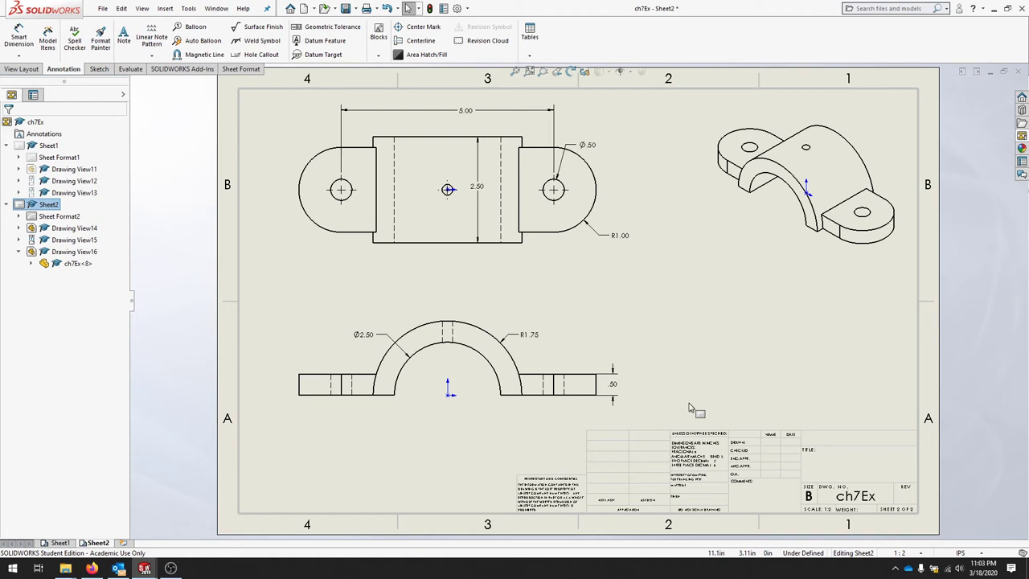
# - In Document Properties > Dimensions, change the bent leader length to 0.2in
pyautogui.click(595, 231)
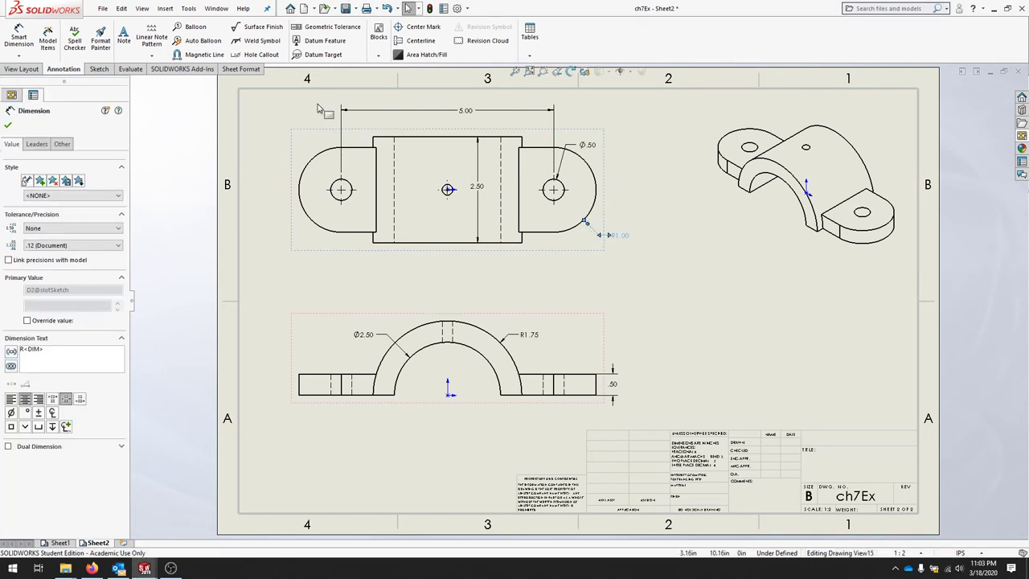
pyautogui.click(36, 146)
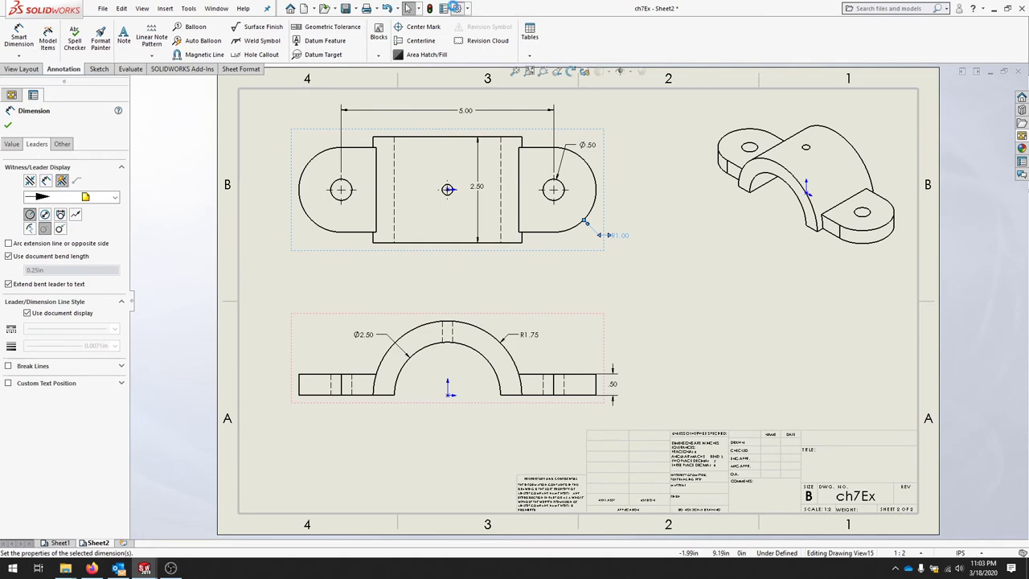
pyautogui.click(455, 8)
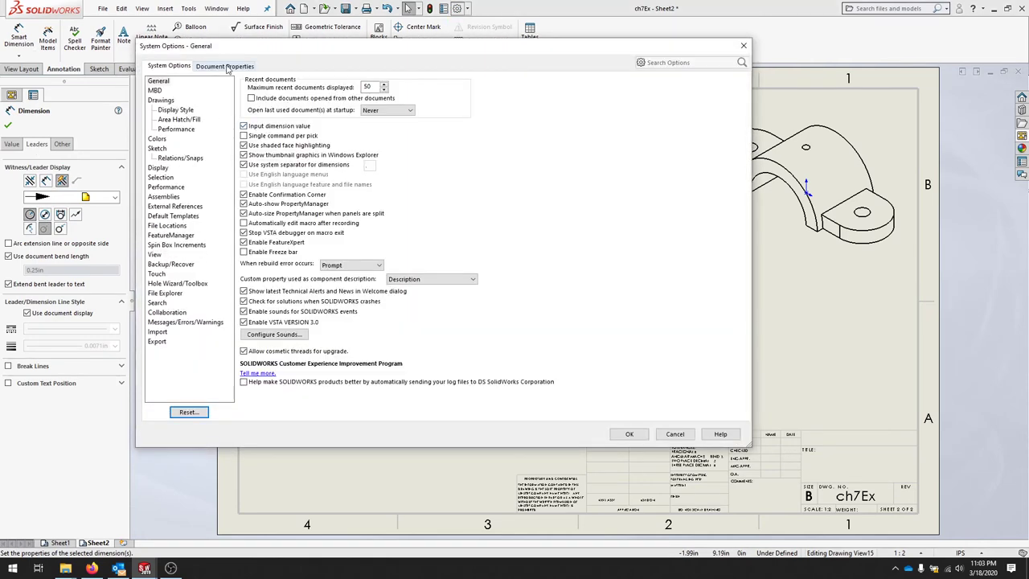
pyautogui.click(226, 67)
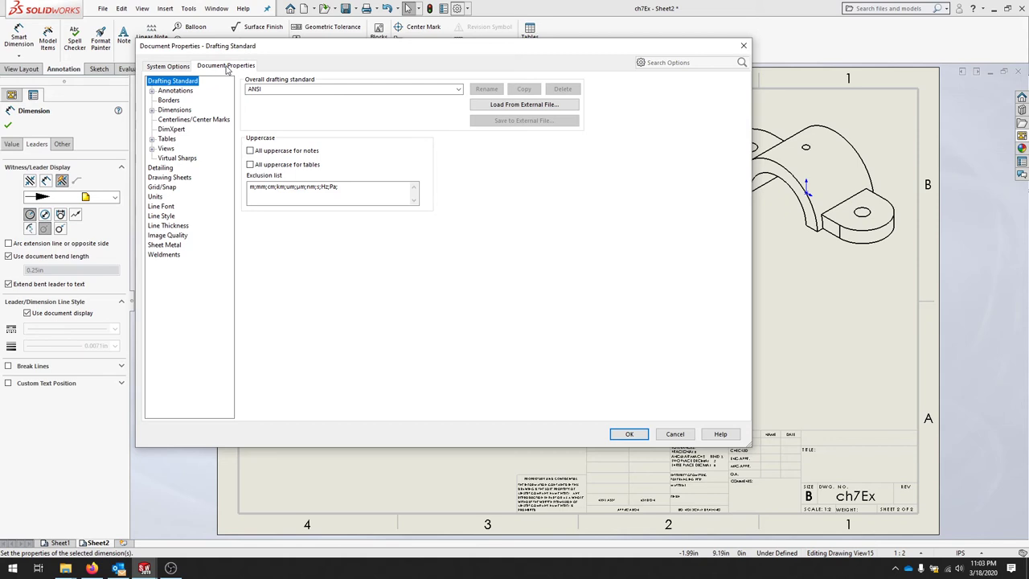
pyautogui.click(152, 110)
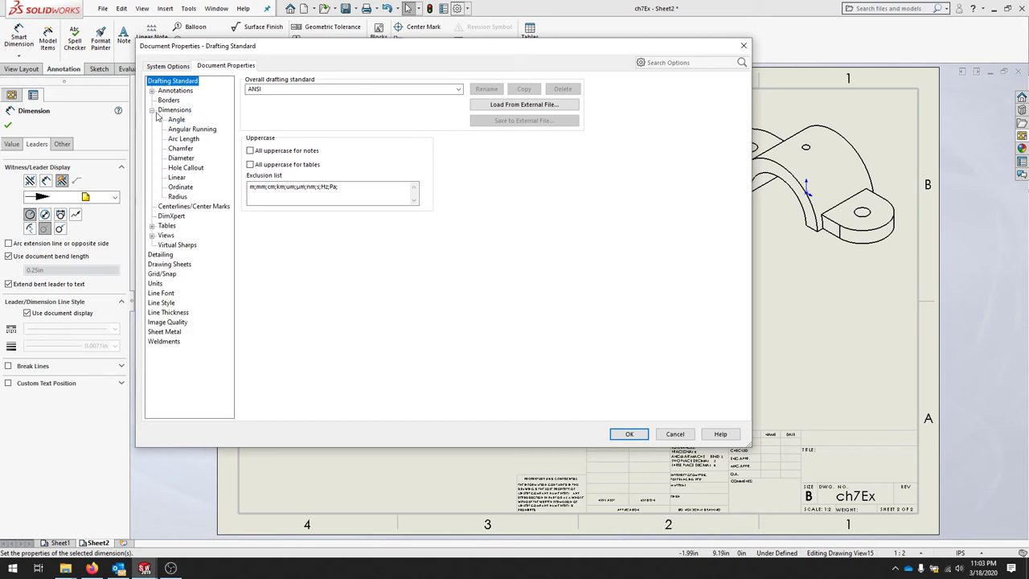
pyautogui.click(165, 111)
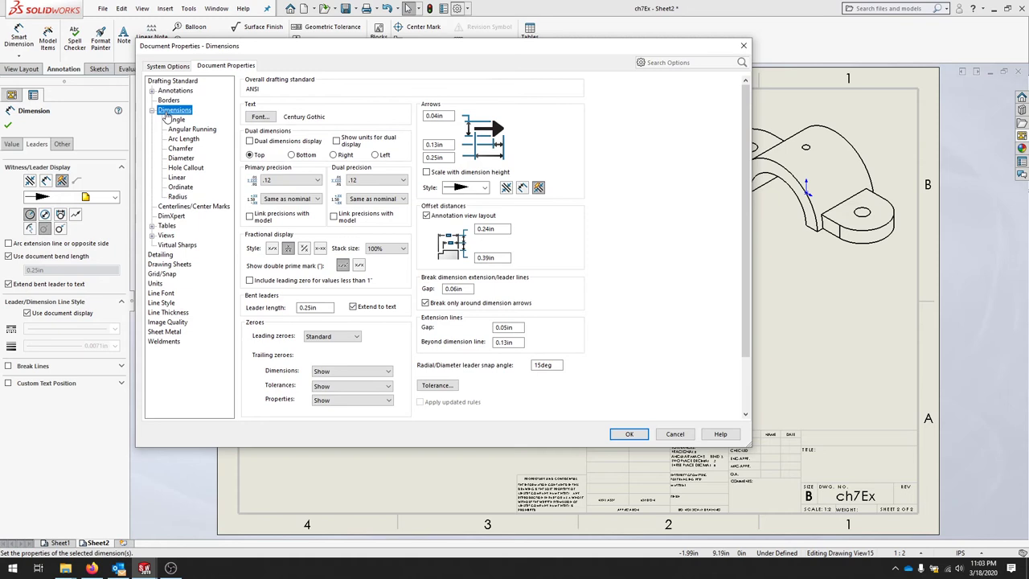
pyautogui.scroll(-2, 500, 361)
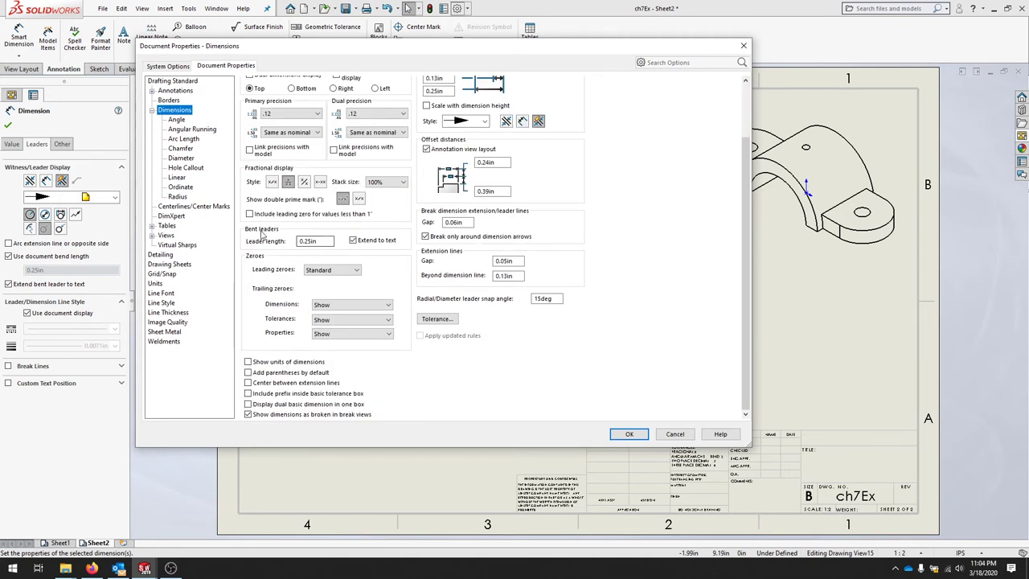
pyautogui.click(329, 240)
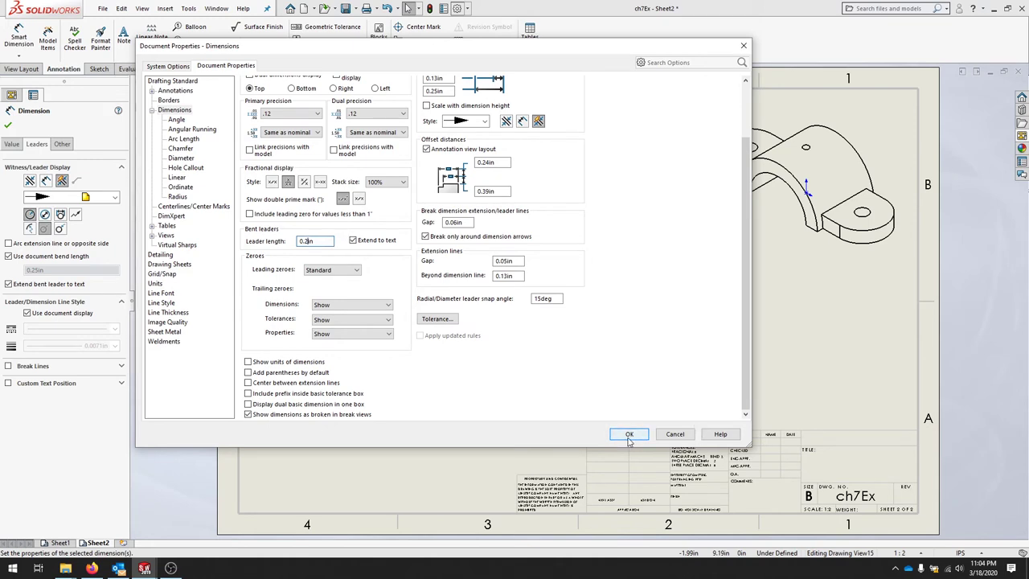
pyautogui.hotkey('ctrl', 'a')
pyautogui.click(624, 434)
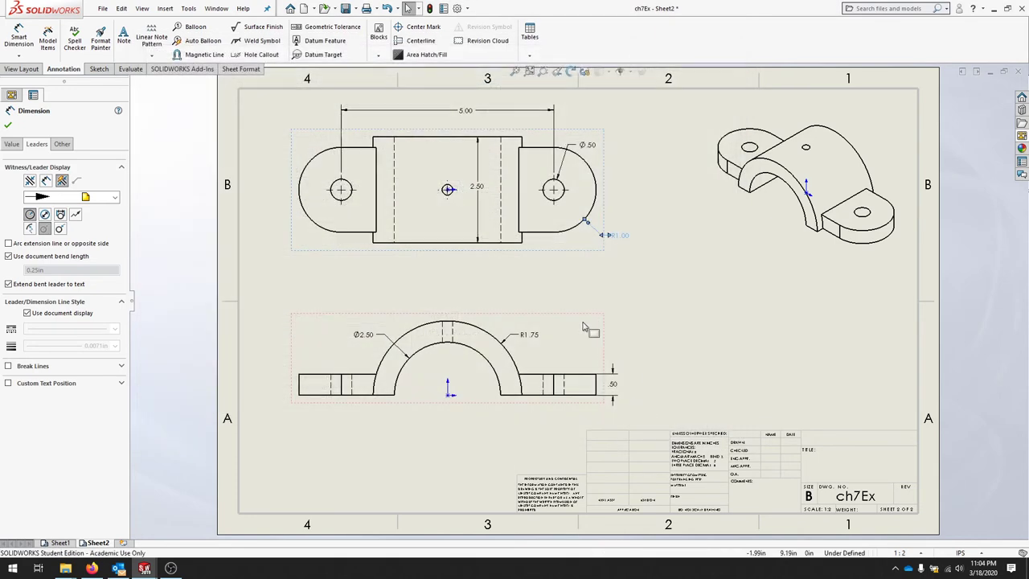
# - Hide the view origin markers in all drawing views
pyautogui.click(411, 291)
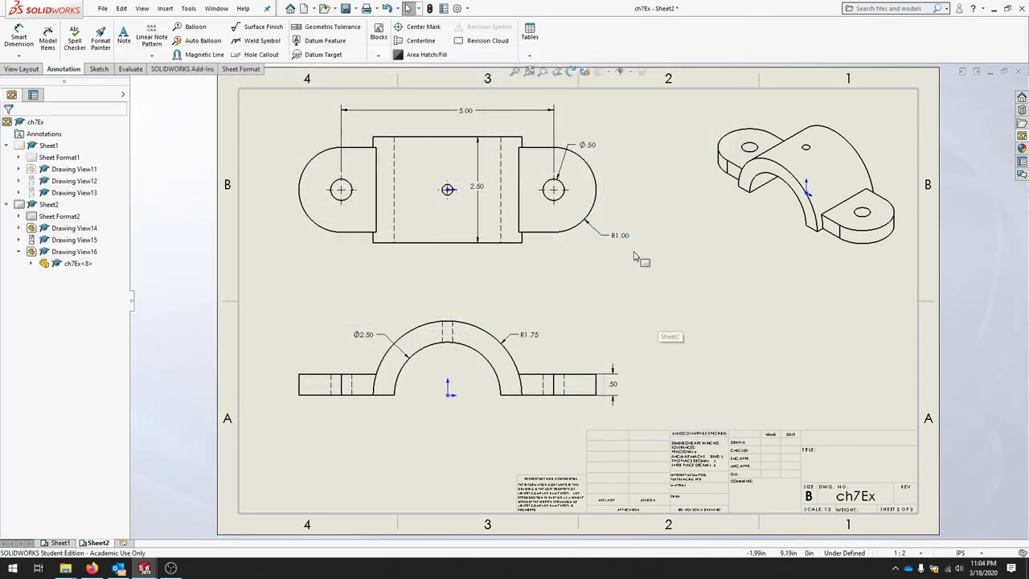
pyautogui.click(630, 73)
pyautogui.click(621, 132)
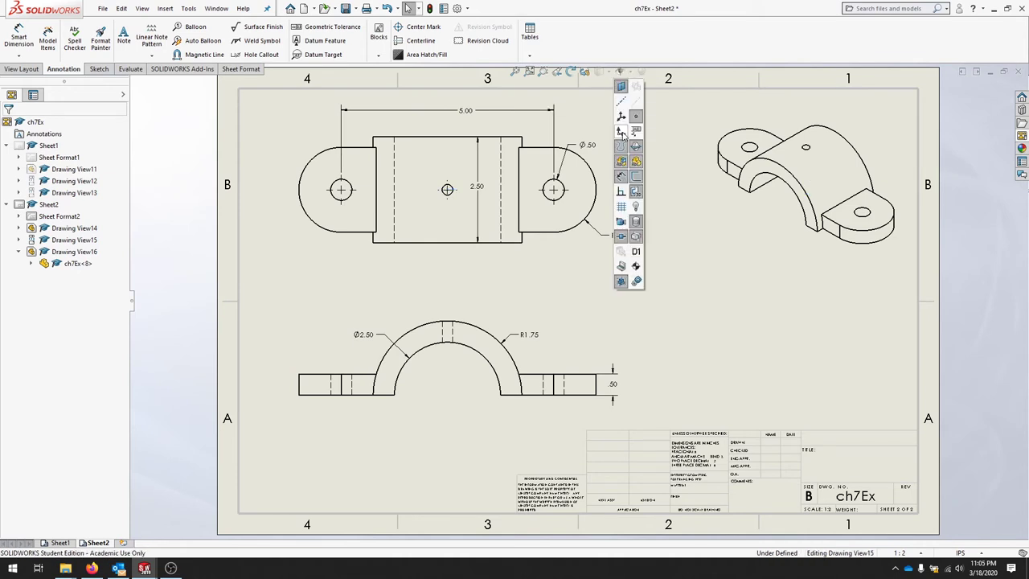
pyautogui.click(740, 314)
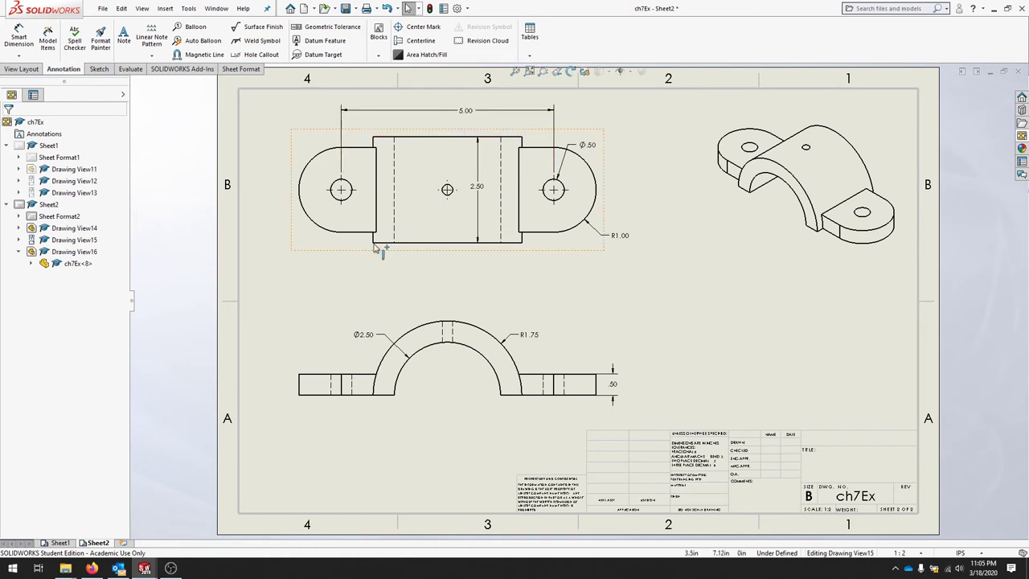
# - Hide the 2.50 dimension in the middle of the top view
pyautogui.rightClick(479, 189)
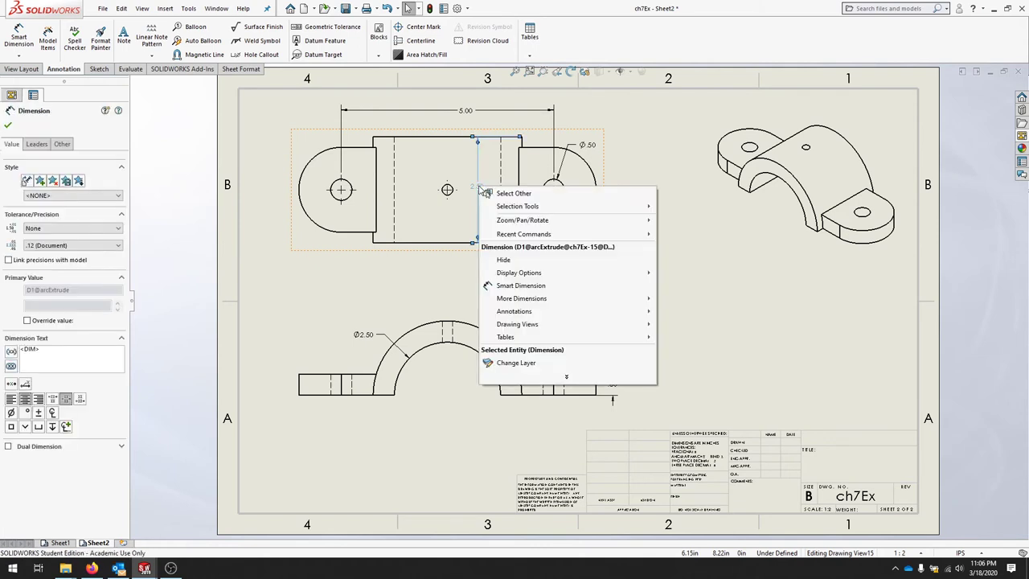
pyautogui.click(505, 259)
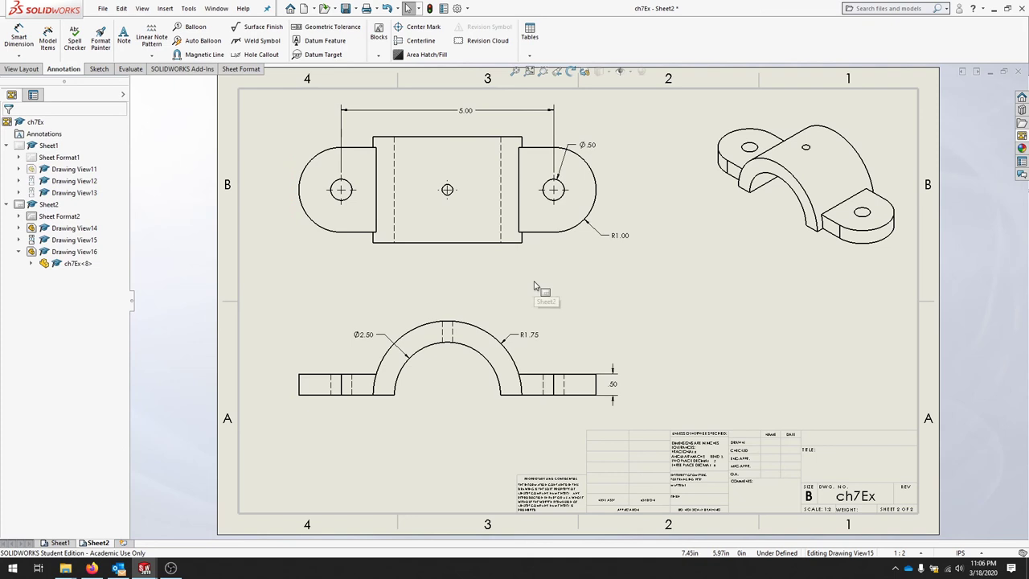
pyautogui.click(538, 295)
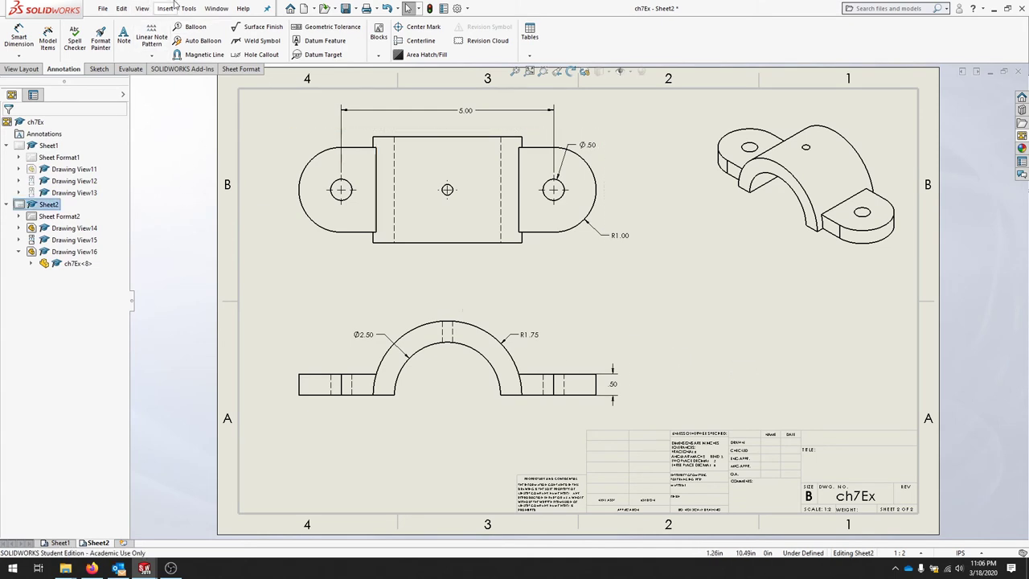
pyautogui.click(150, 11)
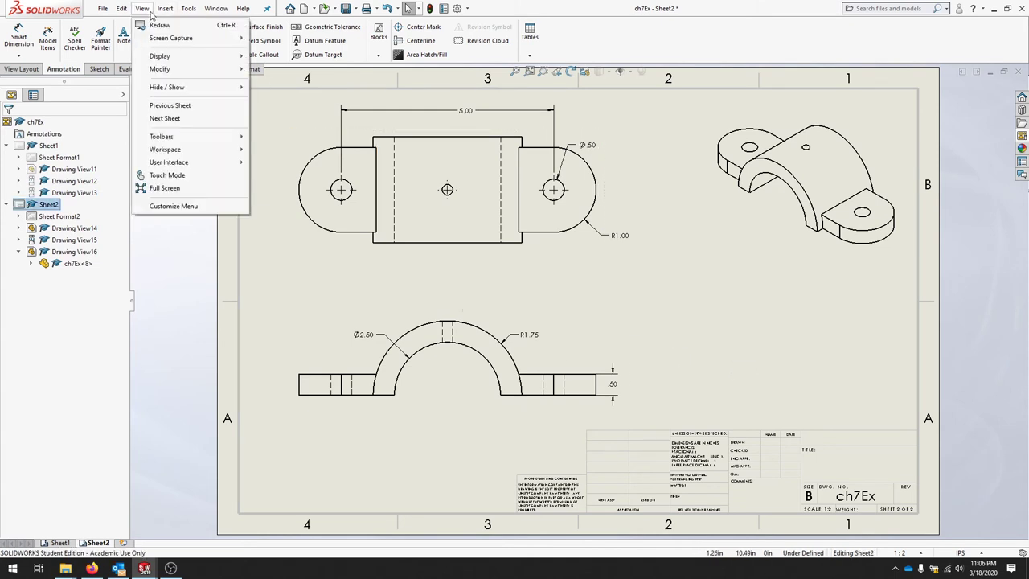
pyautogui.moveTo(209, 87)
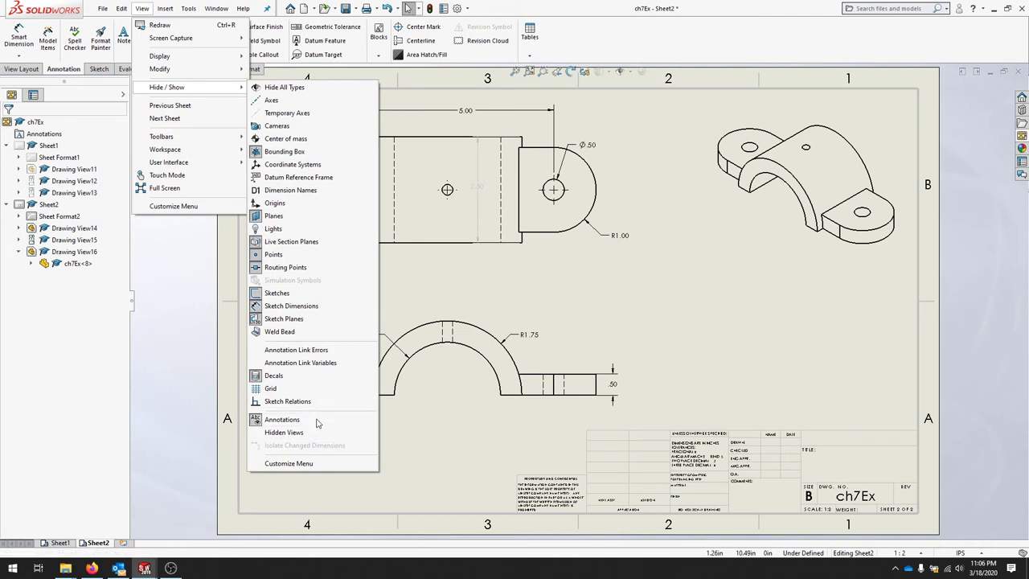
pyautogui.click(404, 283)
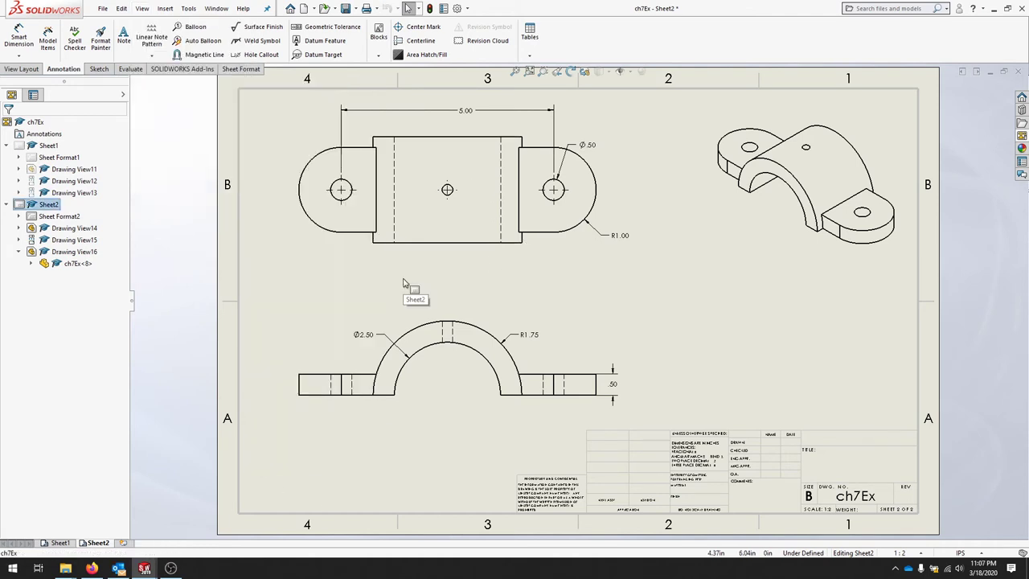
# - Add a vertical 2.50 height left of the top view and a 2.50 left-to-centre hole spacing below
pyautogui.click(20, 40)
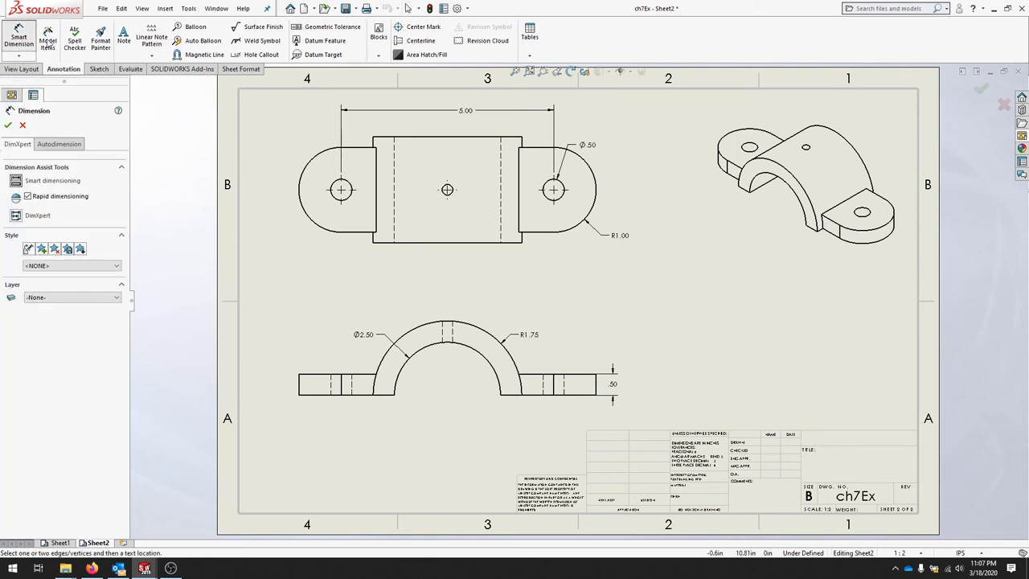
pyautogui.click(522, 137)
pyautogui.click(521, 242)
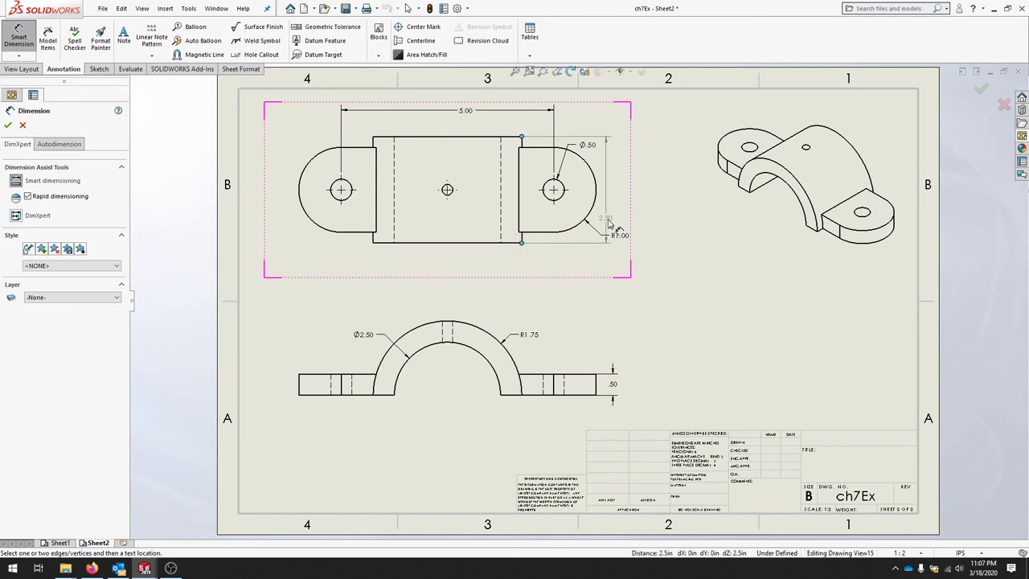
pyautogui.click(281, 212)
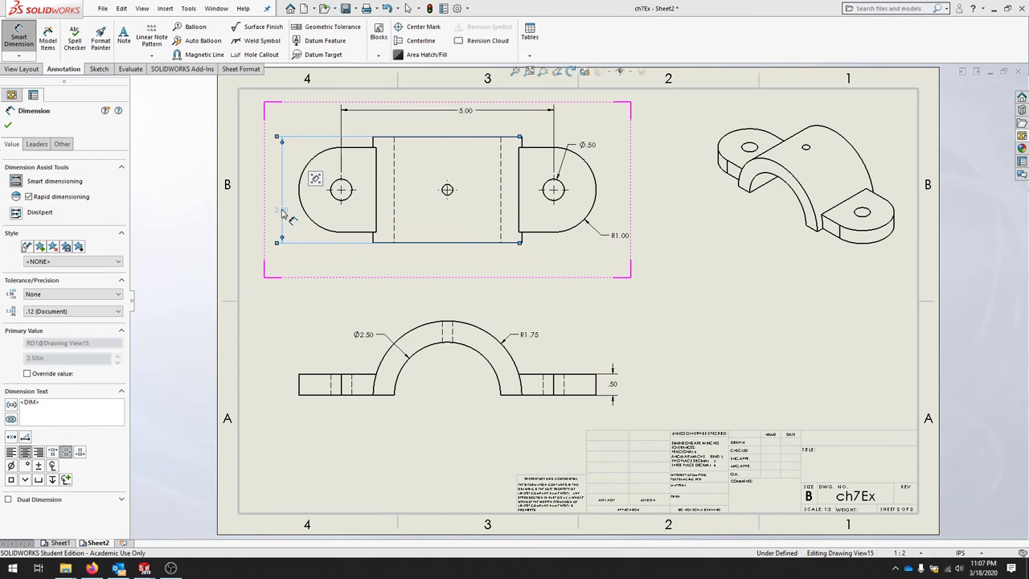
pyautogui.click(332, 267)
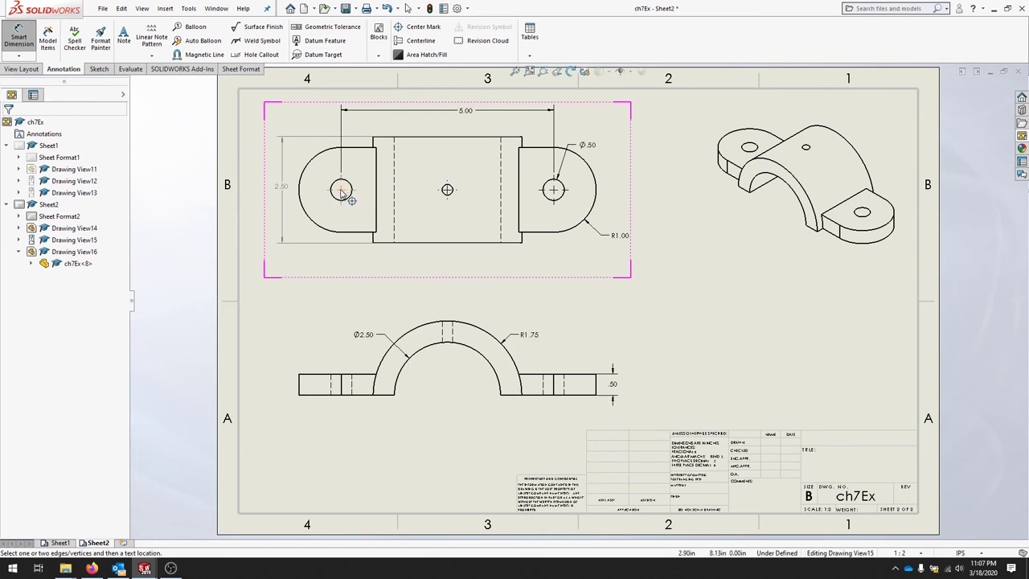
pyautogui.click(341, 192)
pyautogui.click(447, 191)
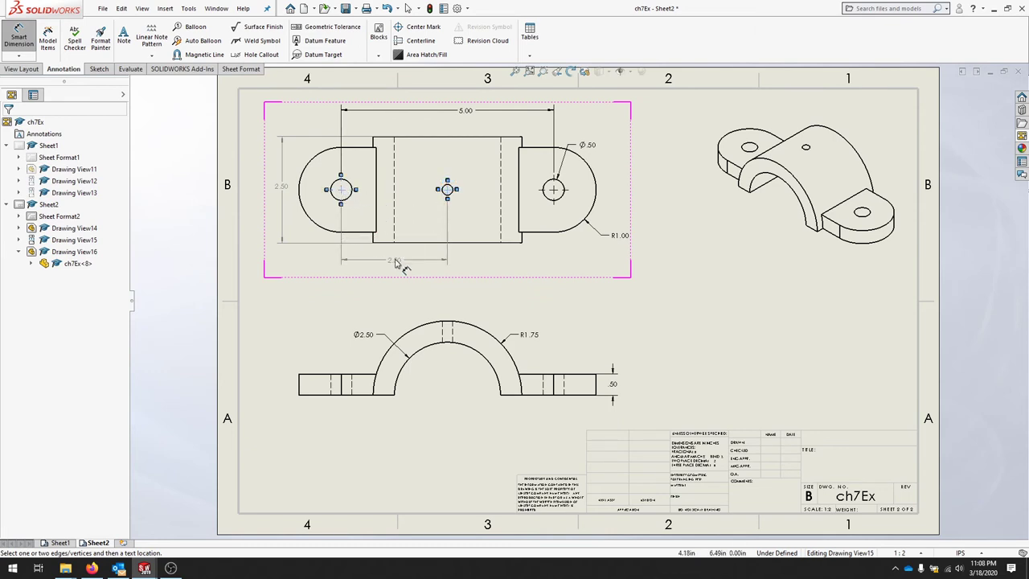
pyautogui.click(396, 264)
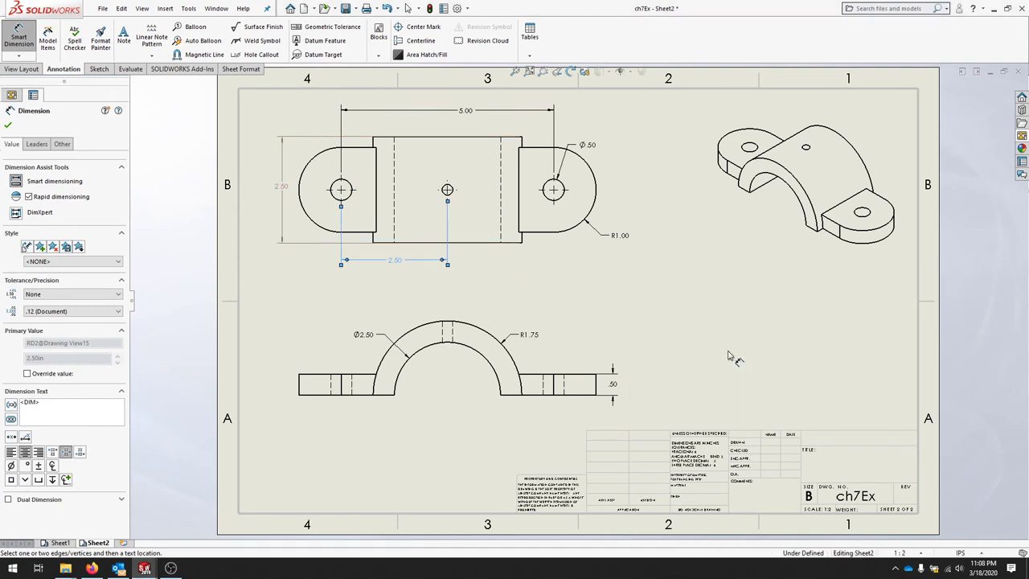
pyautogui.press('Escape')
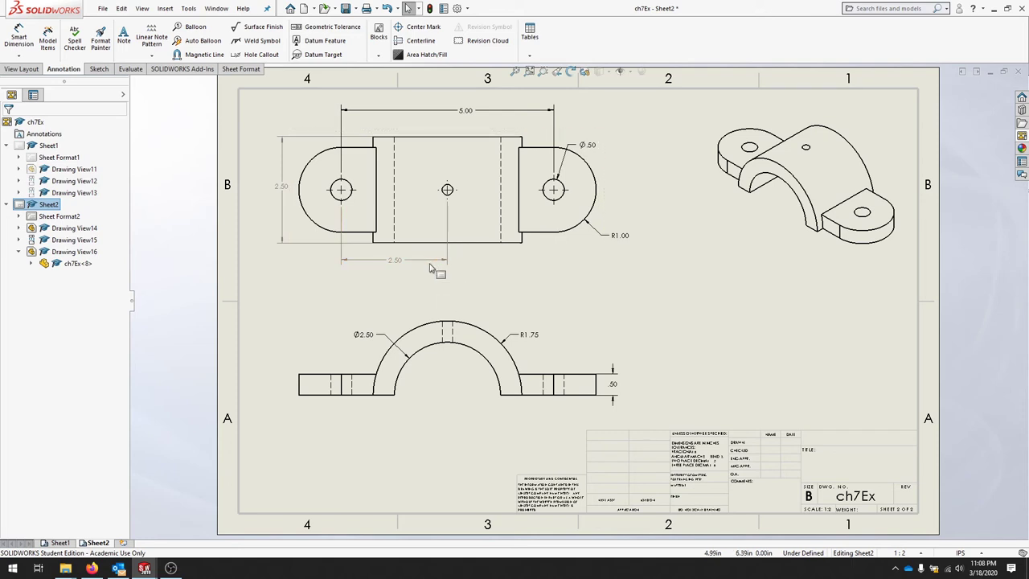
pyautogui.click(457, 9)
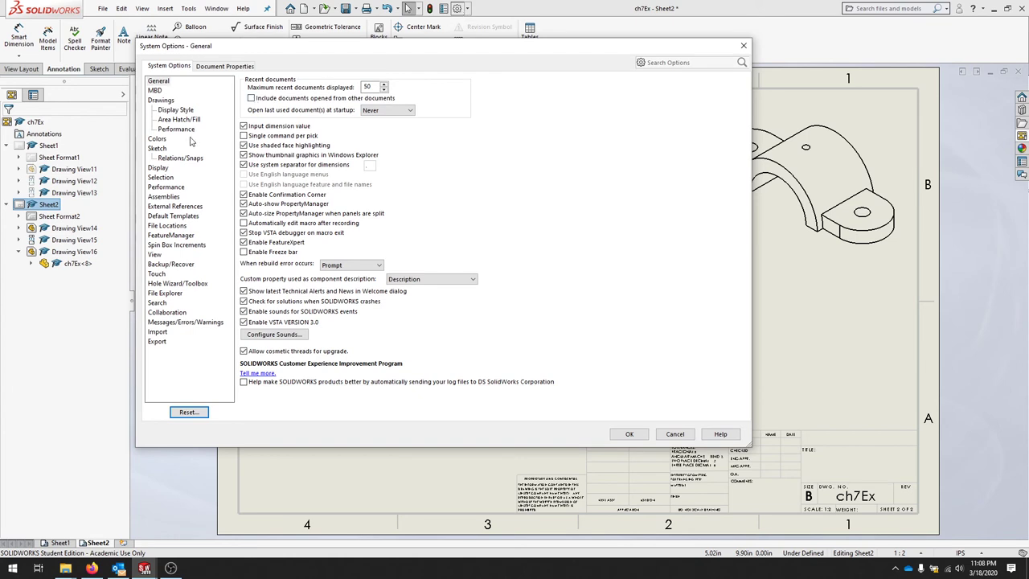
pyautogui.click(159, 139)
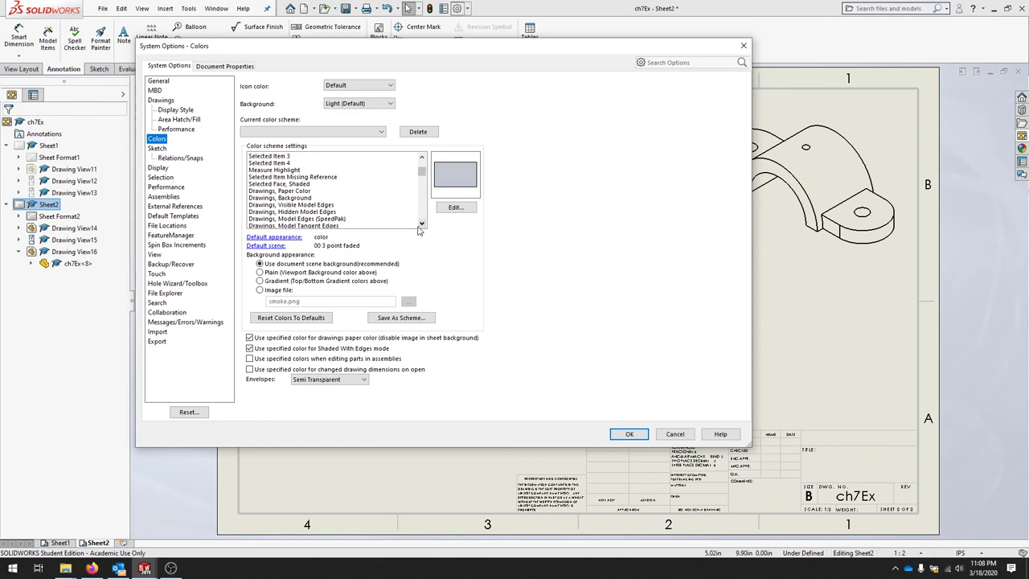
pyautogui.scroll(-2, 421, 223)
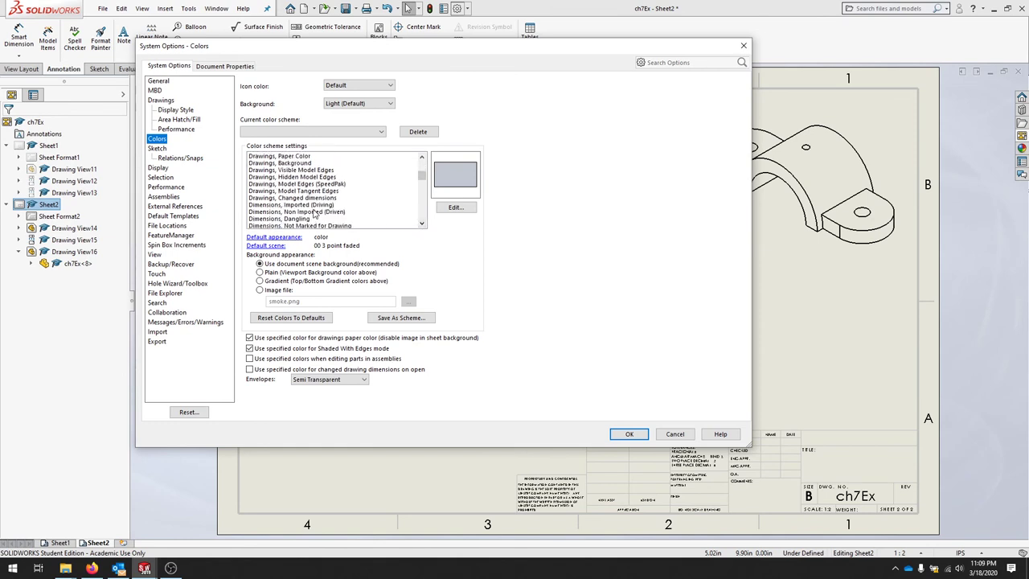
pyautogui.click(316, 206)
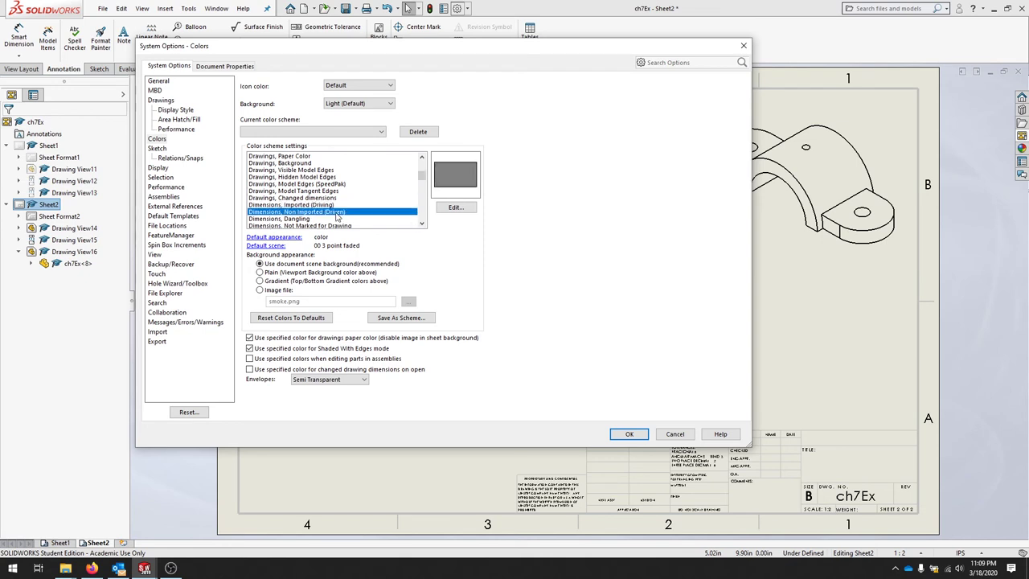
pyautogui.click(337, 212)
pyautogui.press('Return')
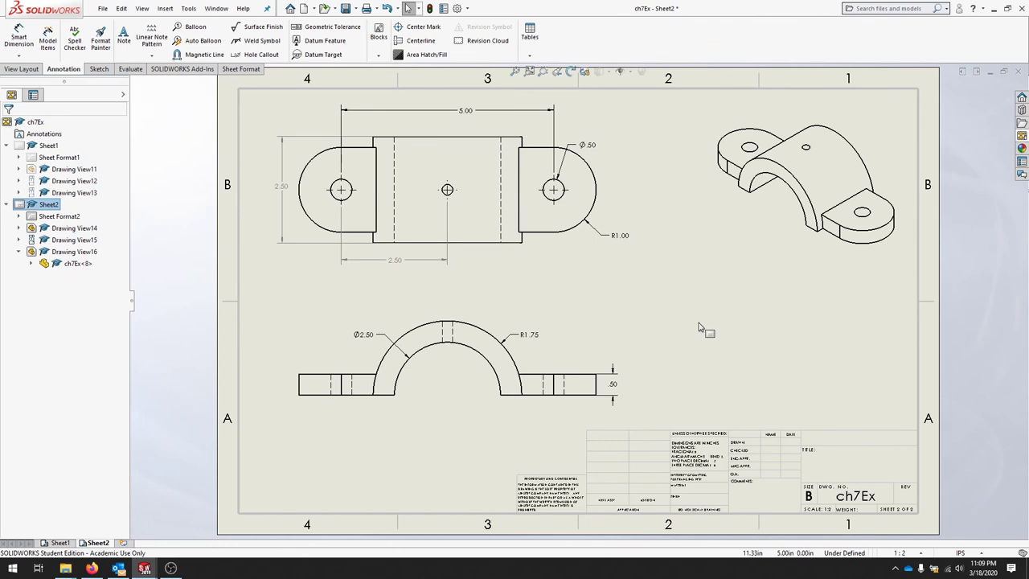
# - Give R1.75 a radial leader style and move its text below the arch
pyautogui.click(529, 338)
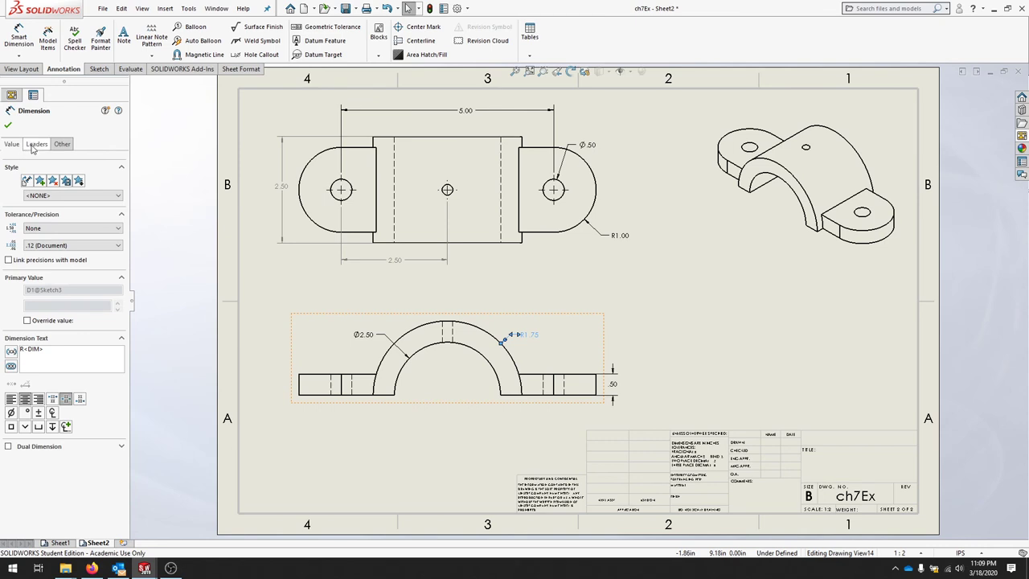
pyautogui.click(34, 146)
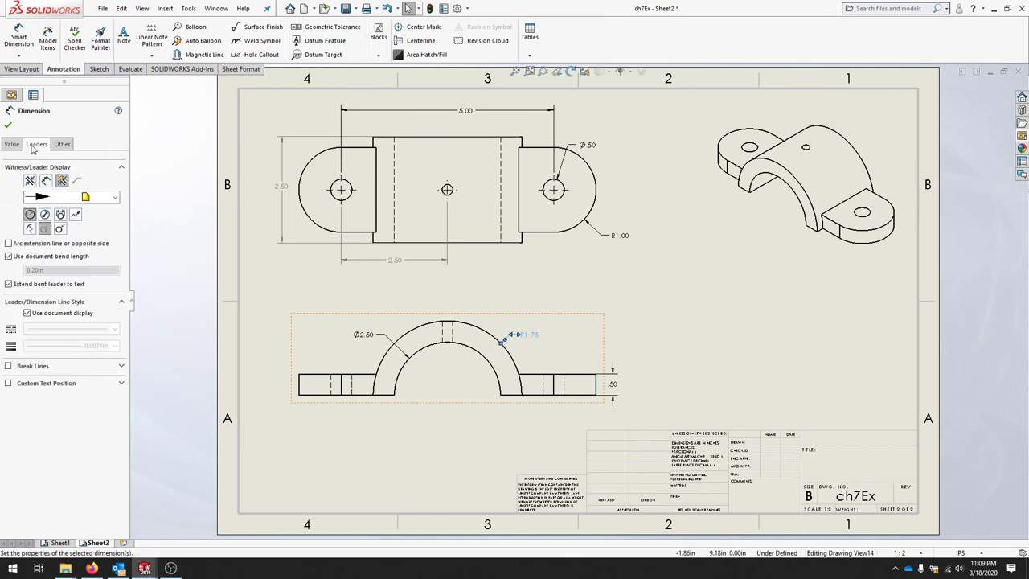
pyautogui.click(47, 182)
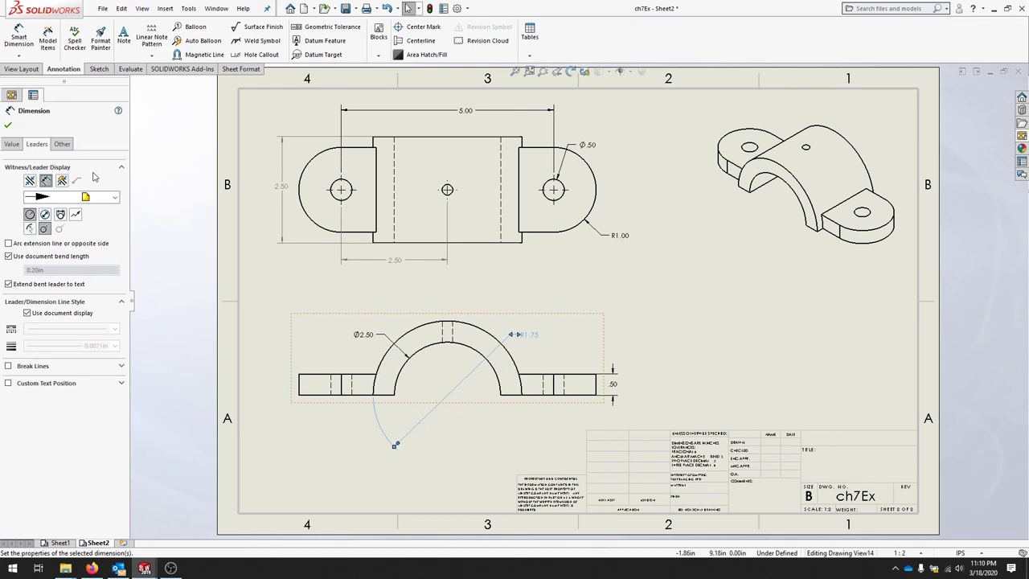
pyautogui.click(8, 125)
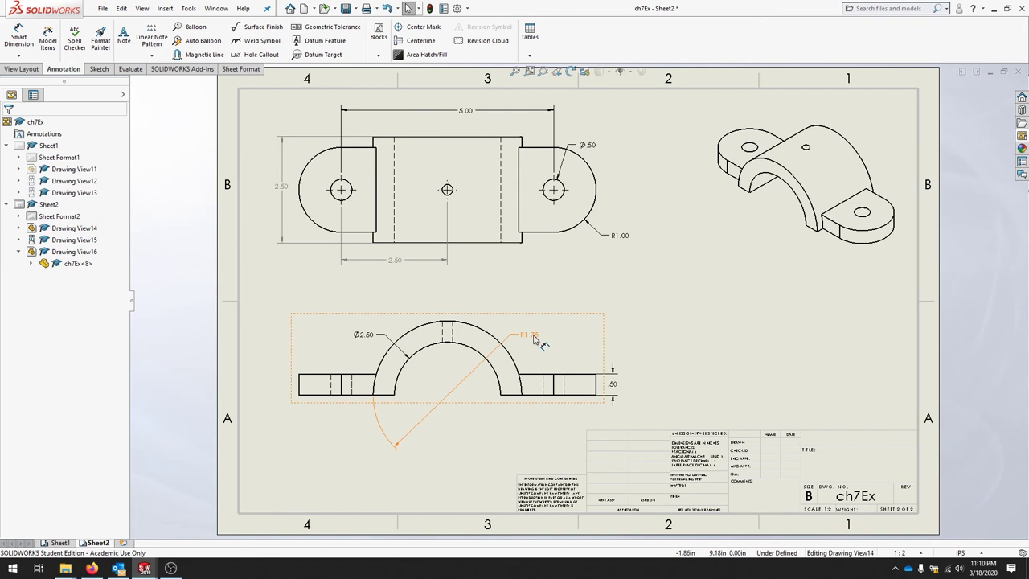
pyautogui.moveTo(532, 334); pyautogui.dragTo(479, 418)
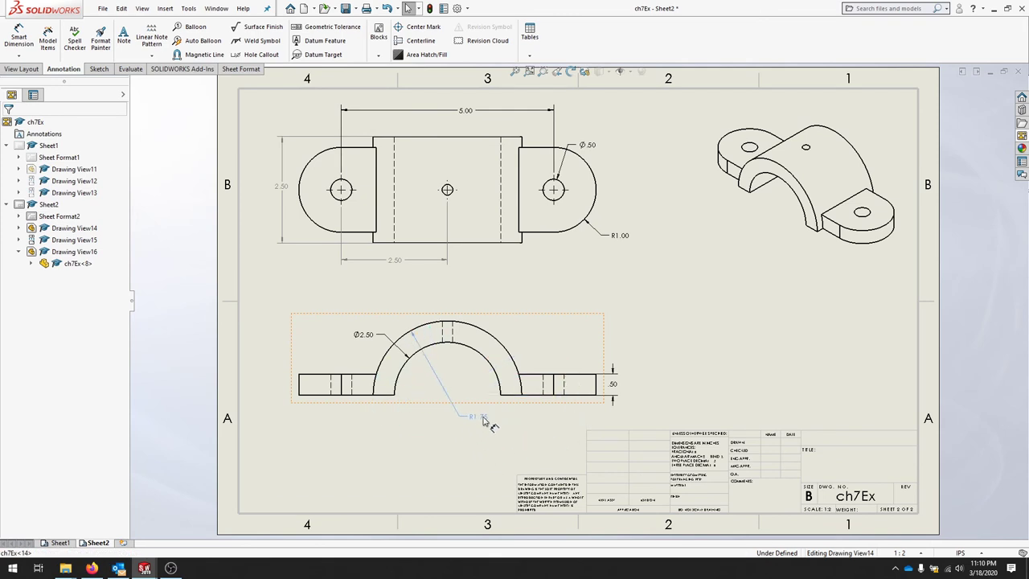
pyautogui.click(482, 464)
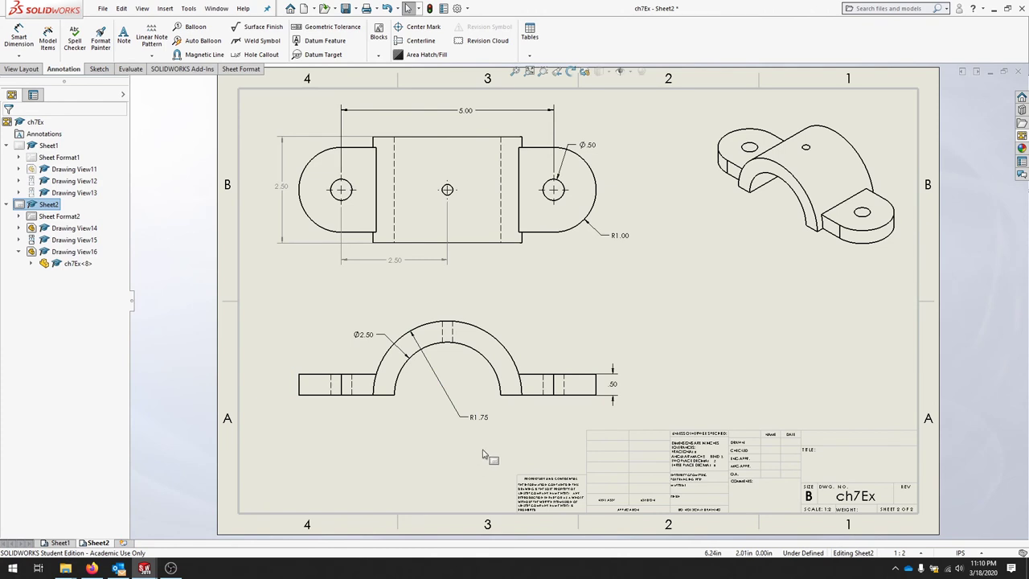
# - Set the lower front view's tangent edge display to Tangent Edges Visible
pyautogui.rightClick(484, 368)
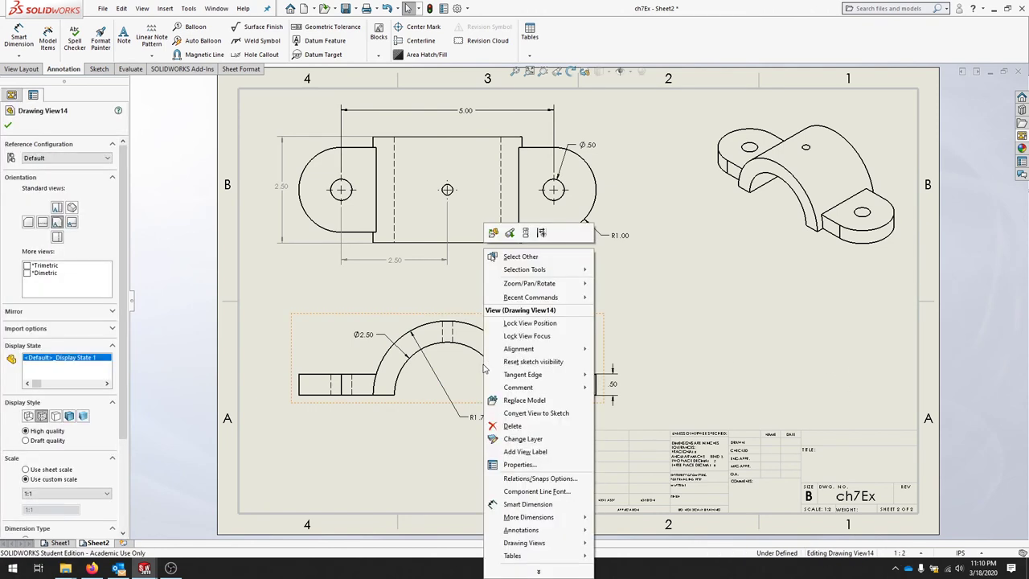
pyautogui.moveTo(553, 382)
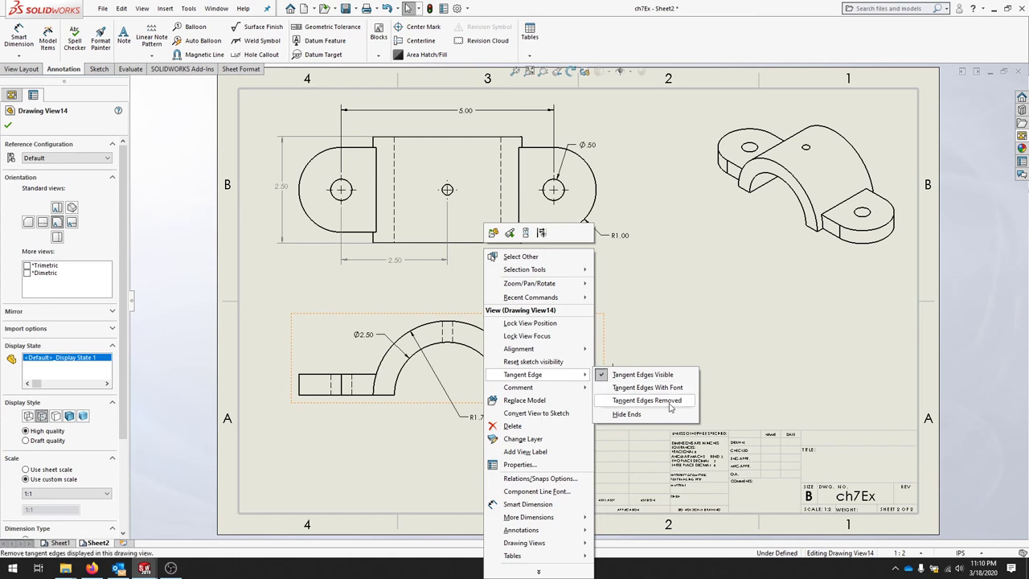
pyautogui.click(647, 401)
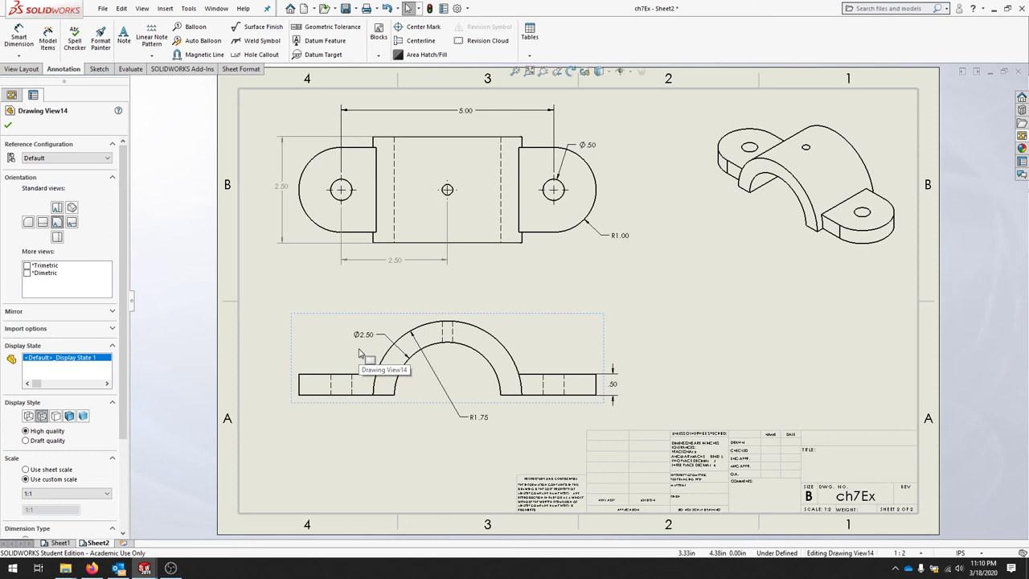
pyautogui.rightClick(559, 351)
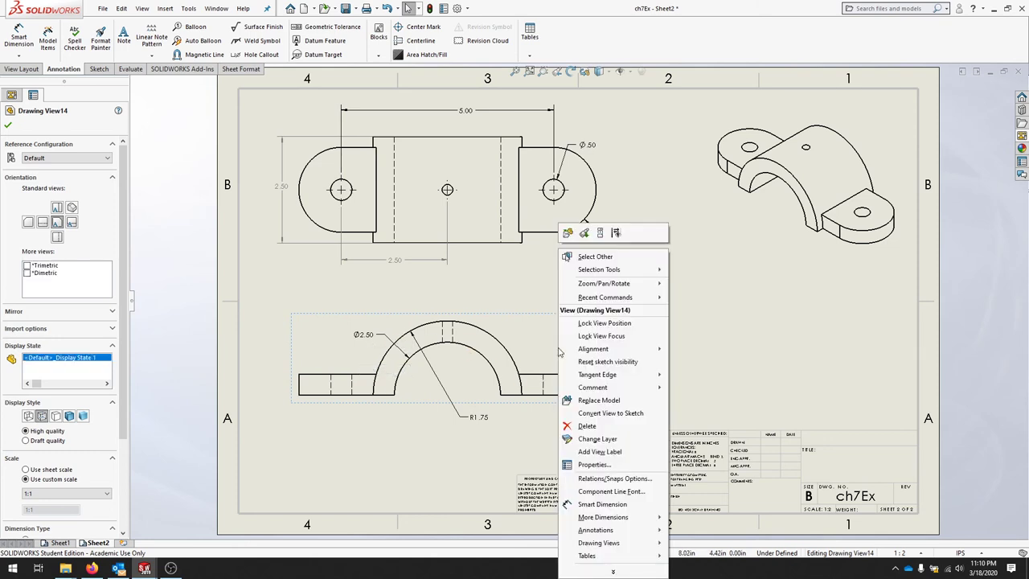
pyautogui.moveTo(635, 375)
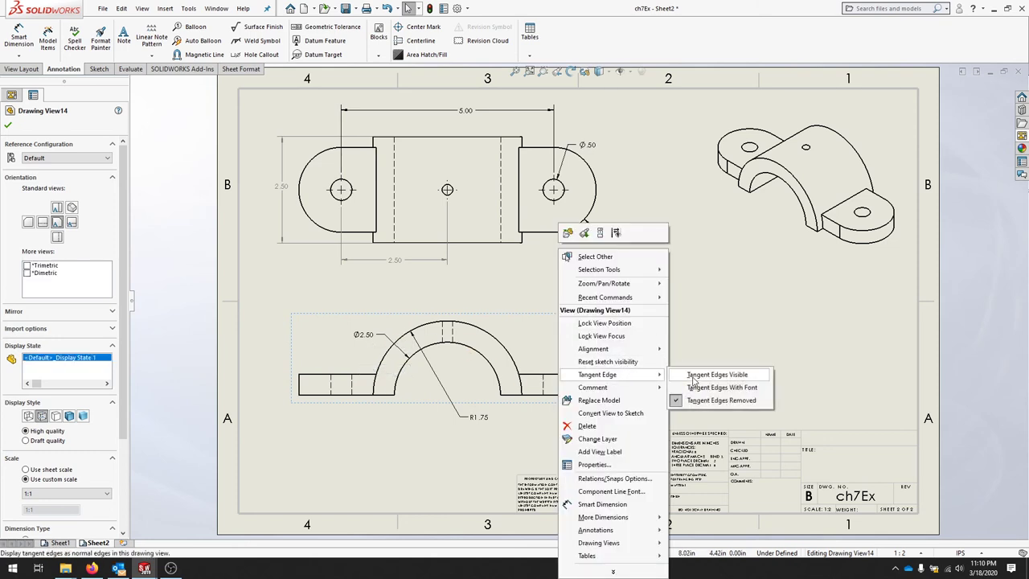
pyautogui.click(694, 375)
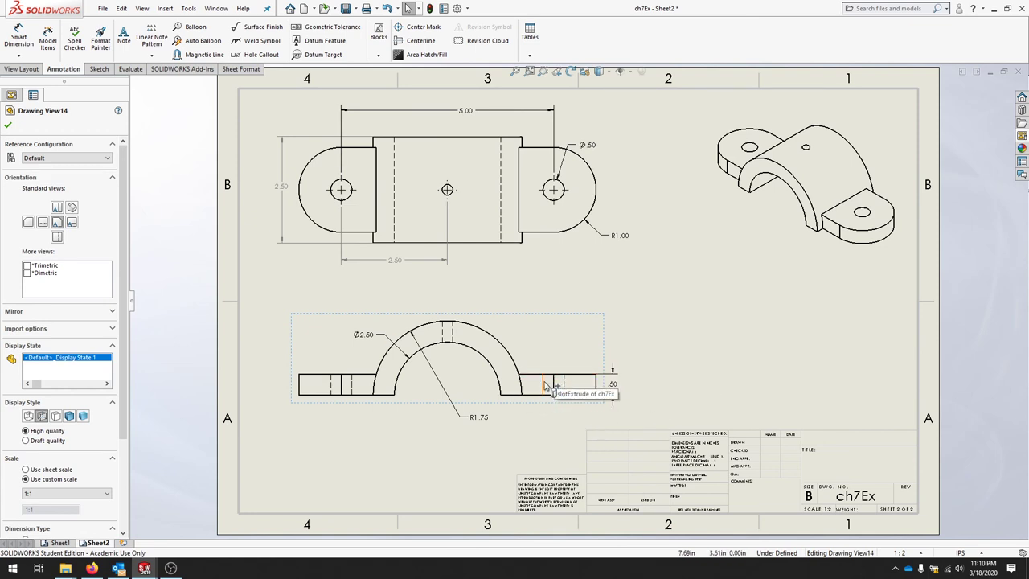
pyautogui.rightClick(540, 326)
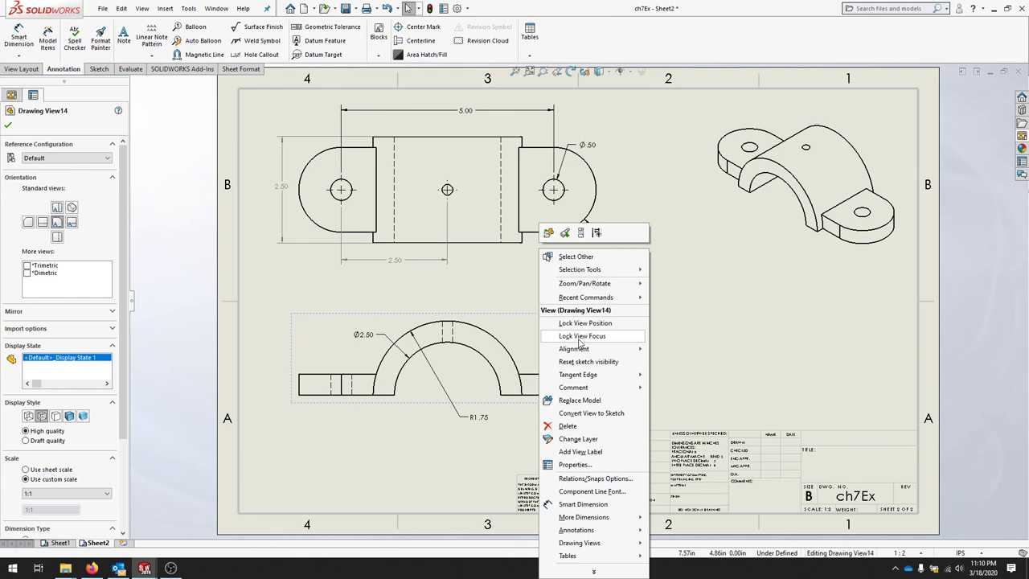
pyautogui.moveTo(580, 374)
pyautogui.click(746, 411)
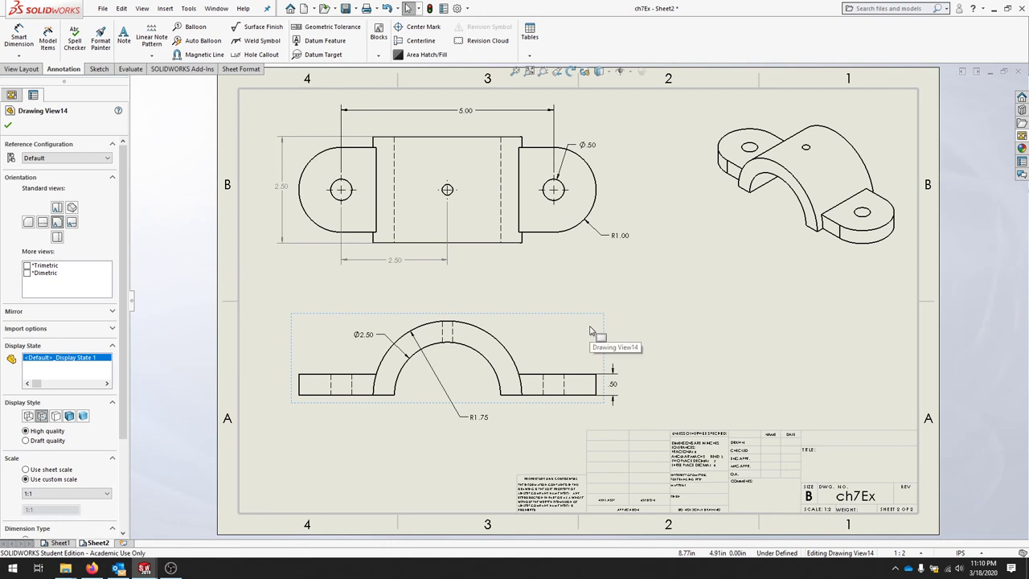
# - Add a center mark on the arch's inner arc with extended lines turned off
pyautogui.click(643, 328)
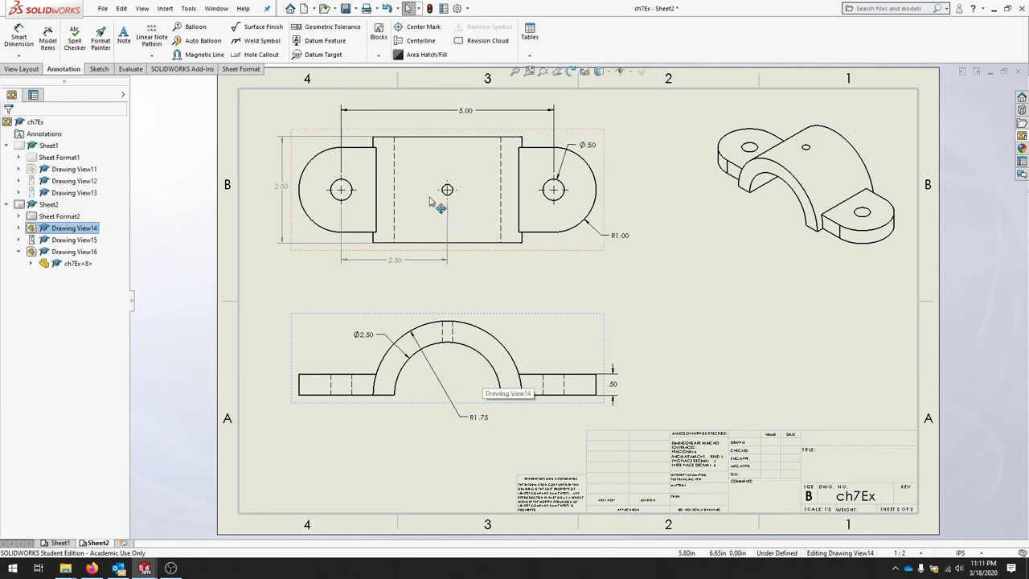
pyautogui.click(423, 27)
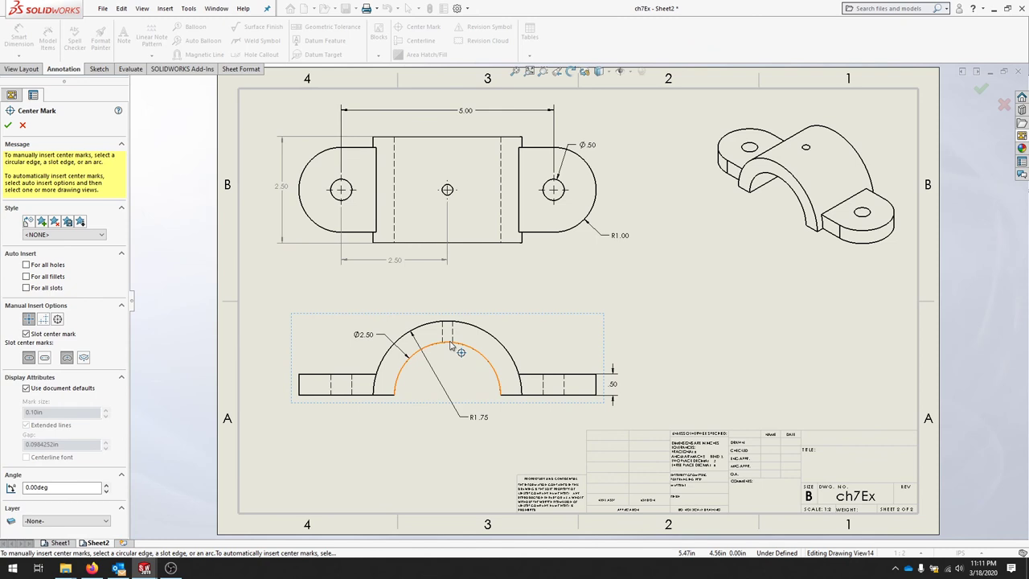
pyautogui.click(482, 338)
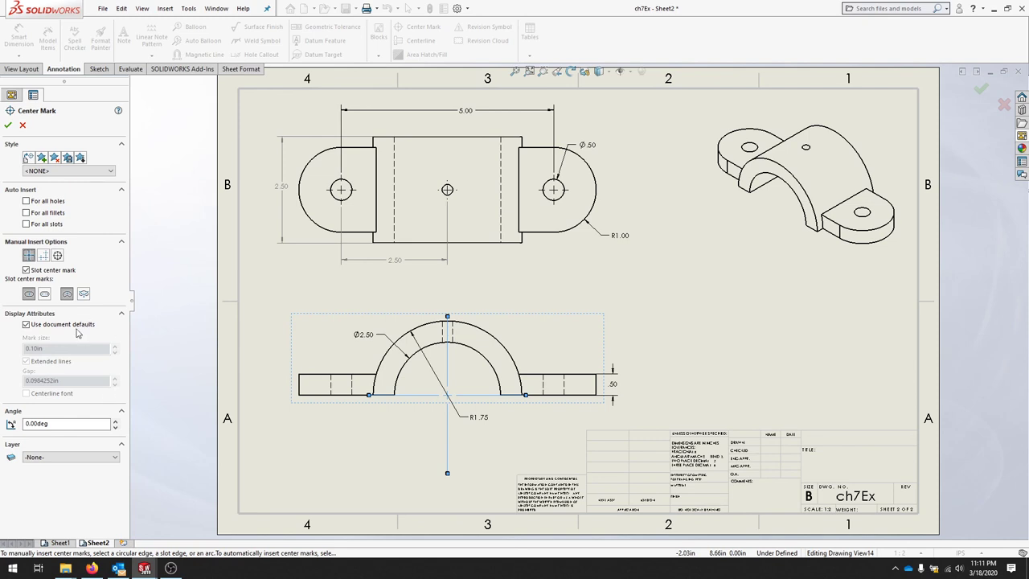
pyautogui.click(26, 324)
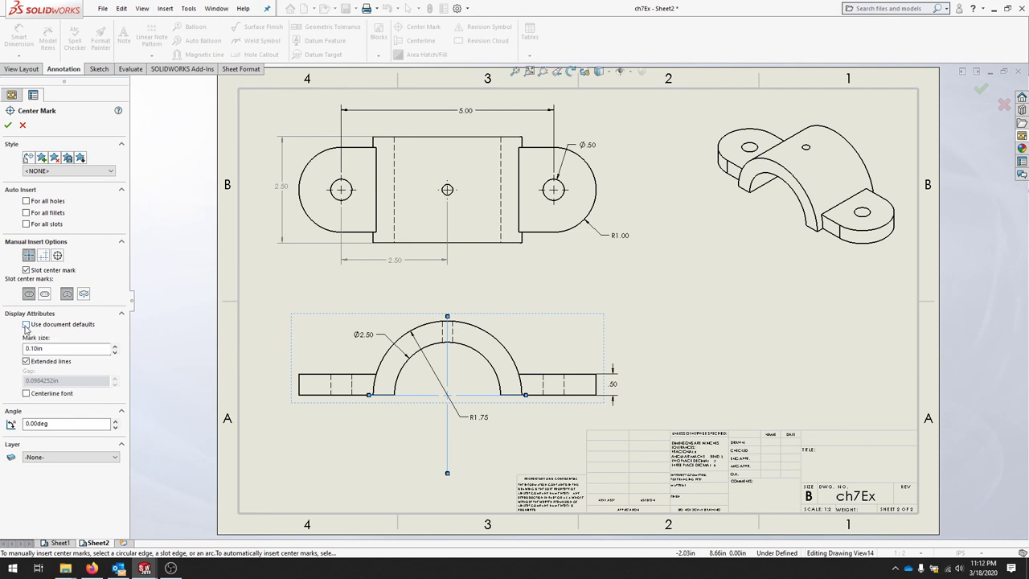
pyautogui.click(26, 361)
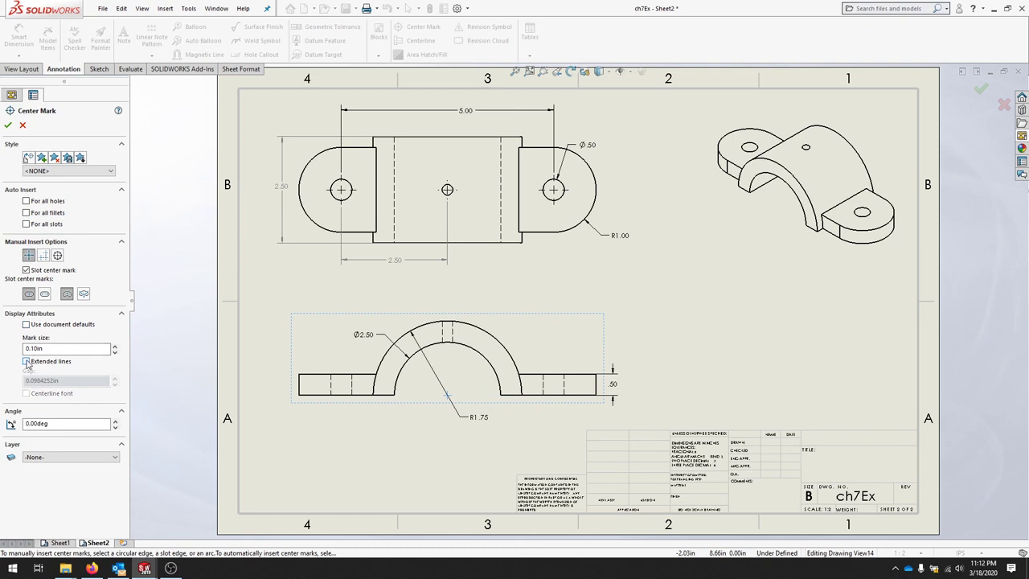
pyautogui.click(8, 126)
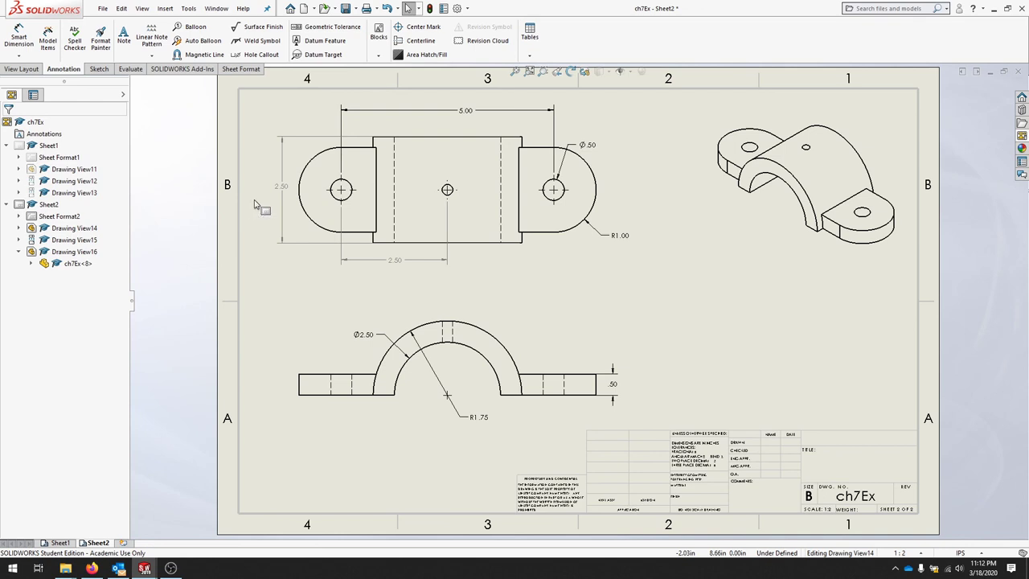
# - Sketch a vertical line from the arch centre up past the top of the arch
pyautogui.click(95, 68)
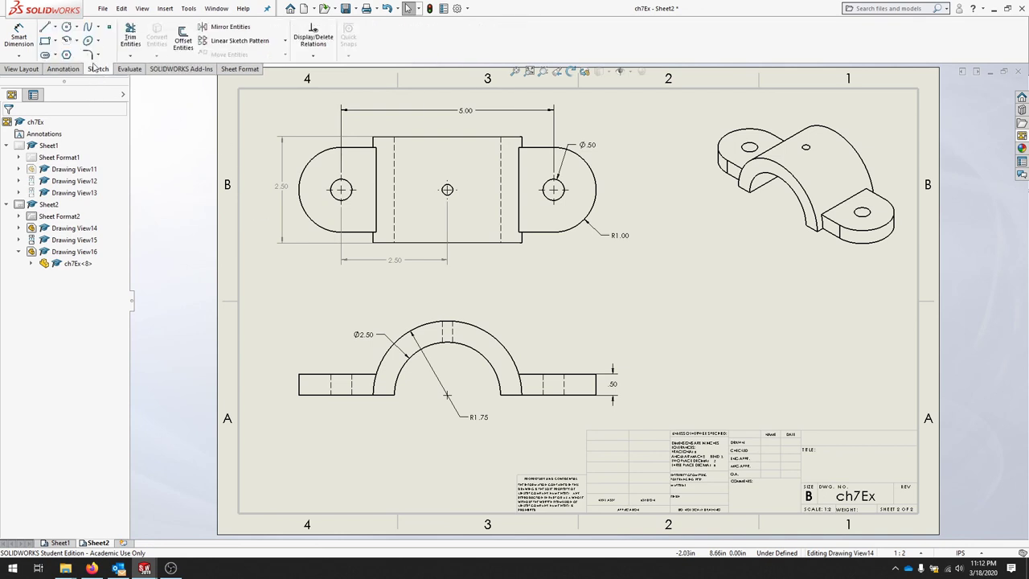
pyautogui.click(45, 28)
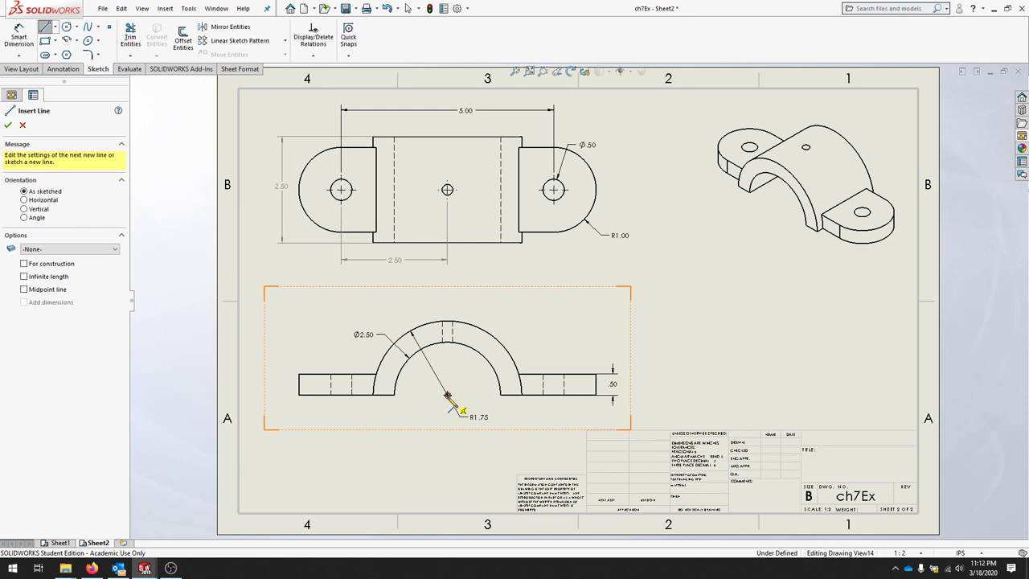
pyautogui.click(447, 394)
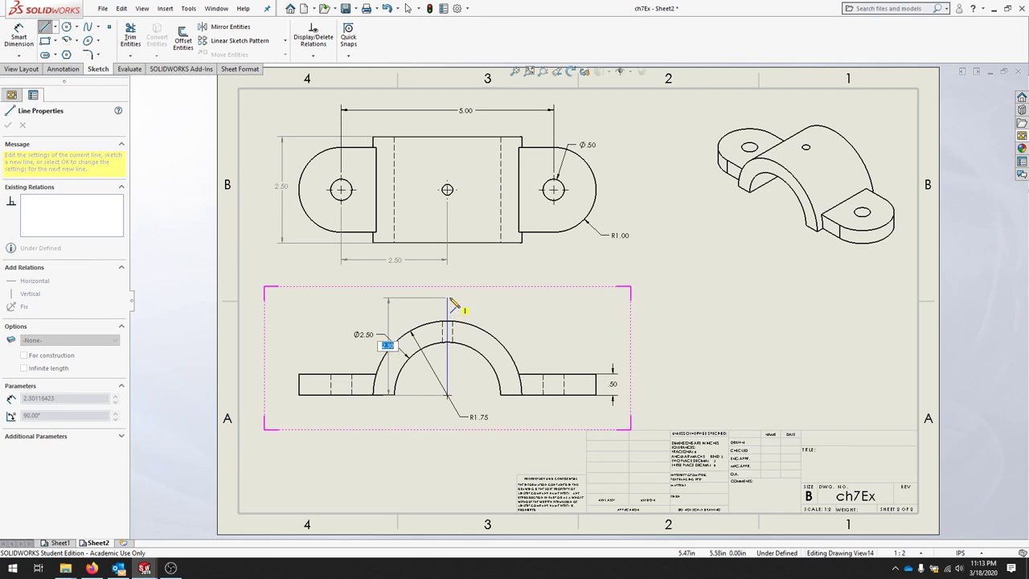
pyautogui.click(448, 298)
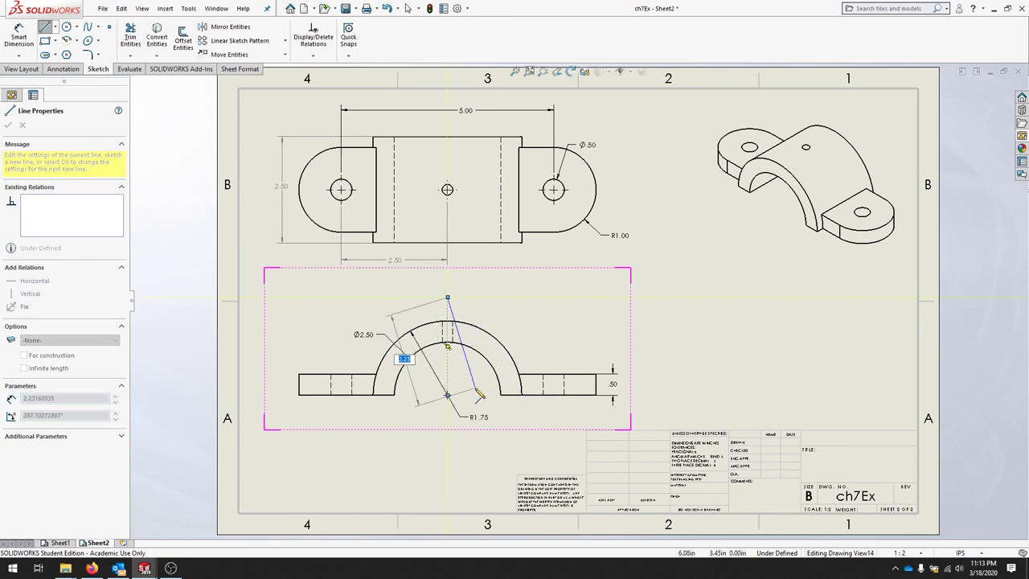
pyautogui.press('Escape')
pyautogui.click(452, 454)
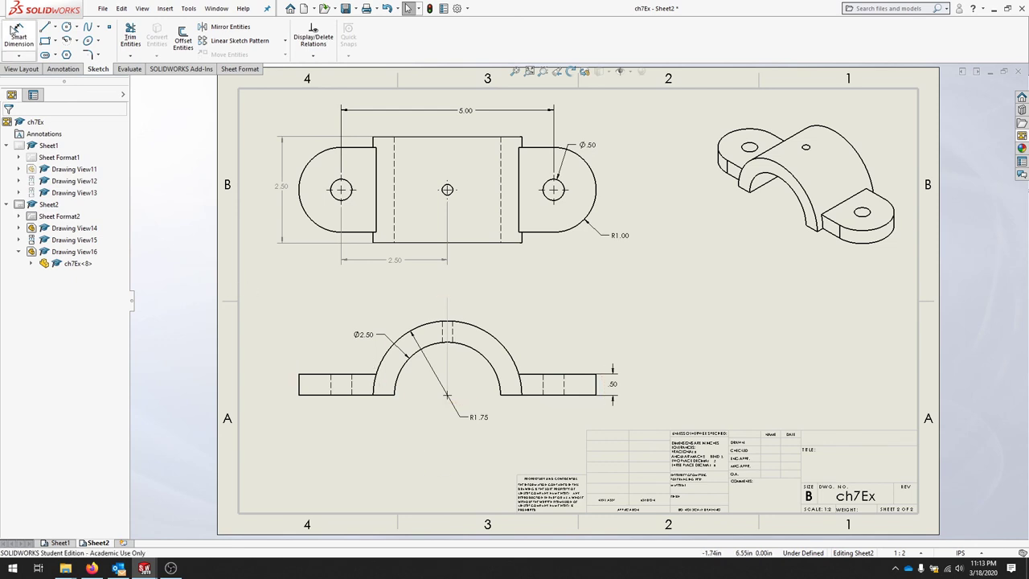
# - Add vertical centerlines between the hidden hole edges of the left and right tabs in Sheet2's front view
pyautogui.click(64, 69)
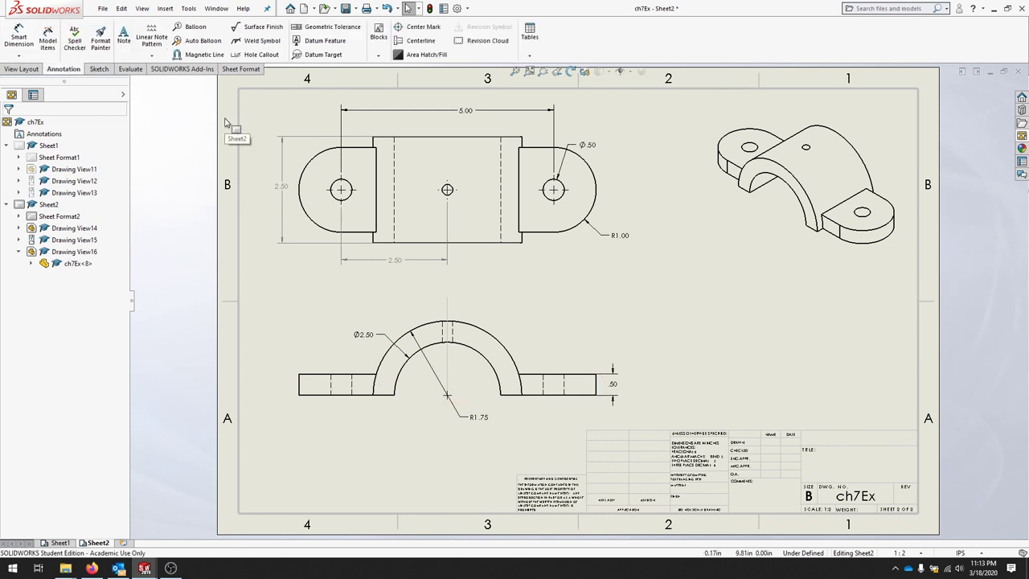
pyautogui.click(420, 40)
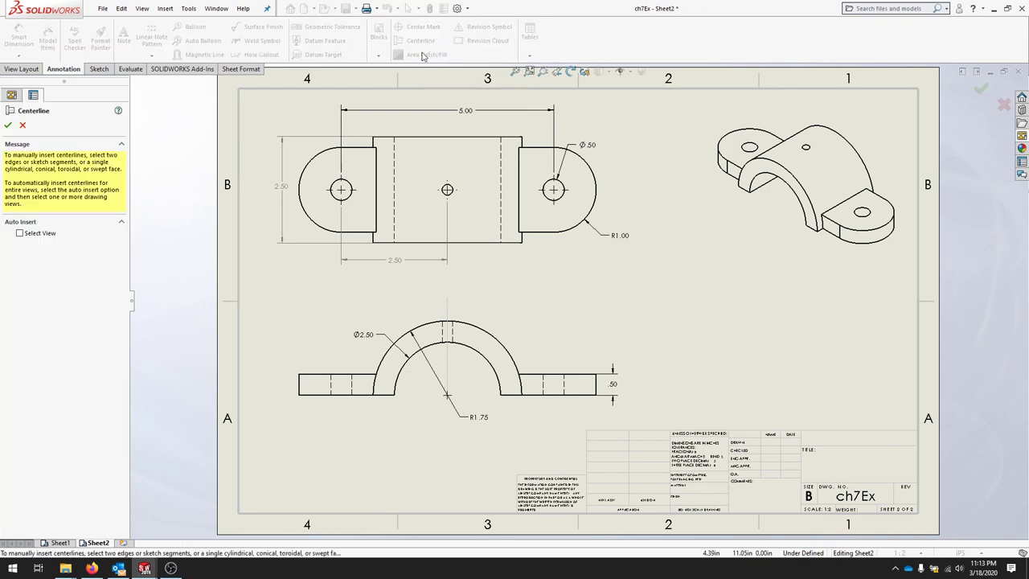
pyautogui.click(352, 389)
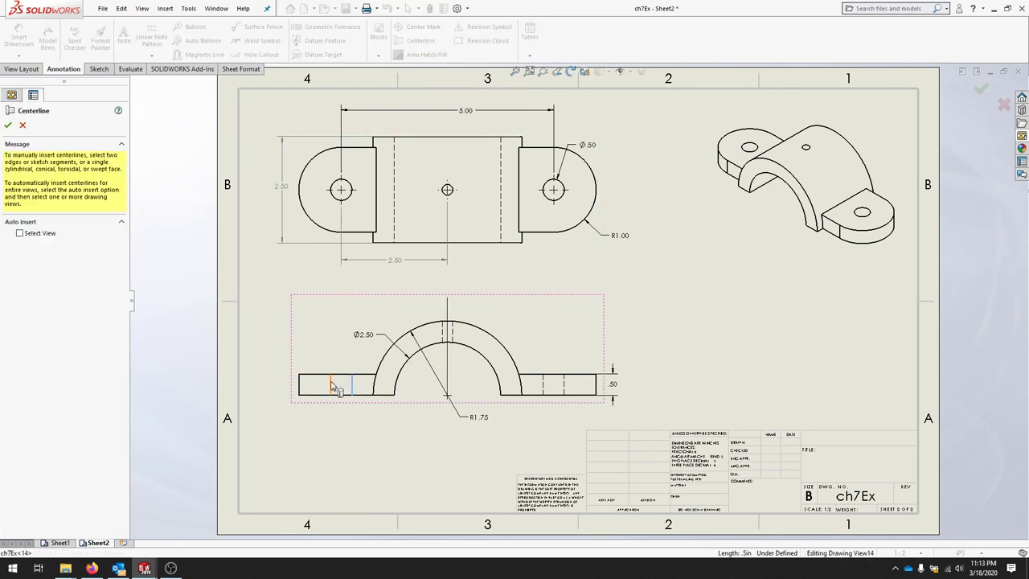
pyautogui.click(330, 386)
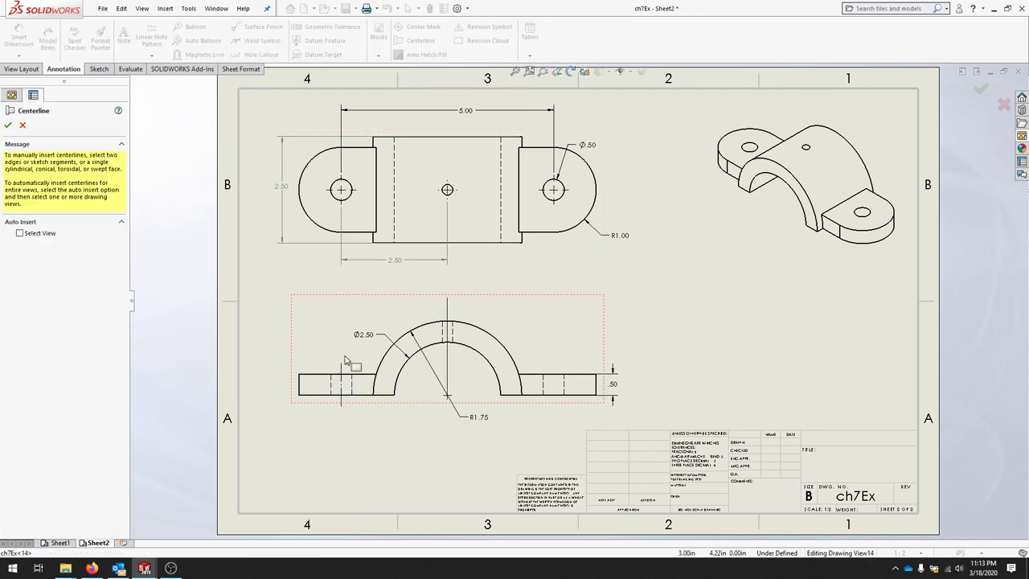
pyautogui.click(544, 386)
pyautogui.click(563, 382)
pyautogui.press('Escape')
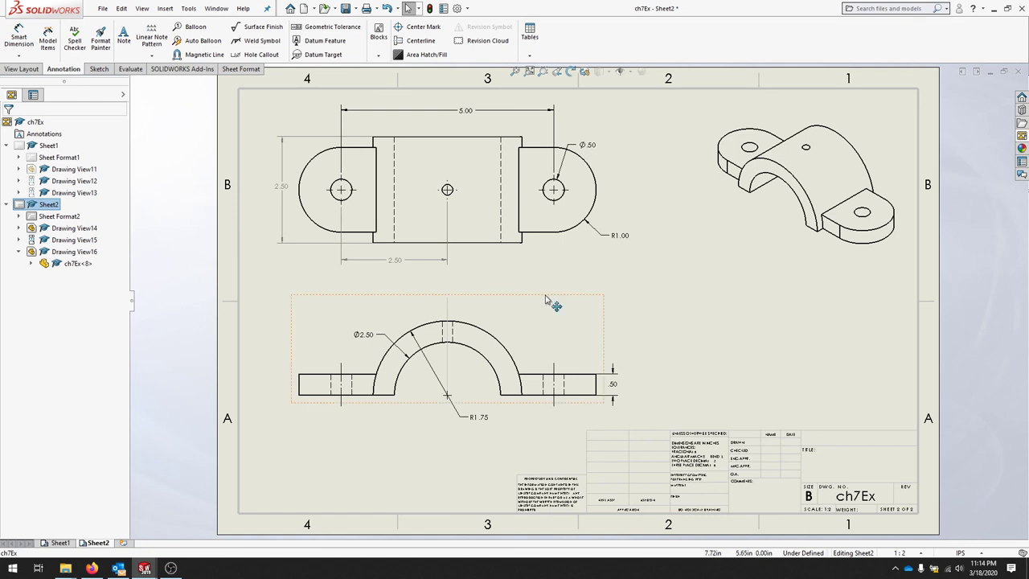
# - Save the drawing as ch8Ex, changing the name's trailing 7 to 8, and save all modified components
pyautogui.click(103, 9)
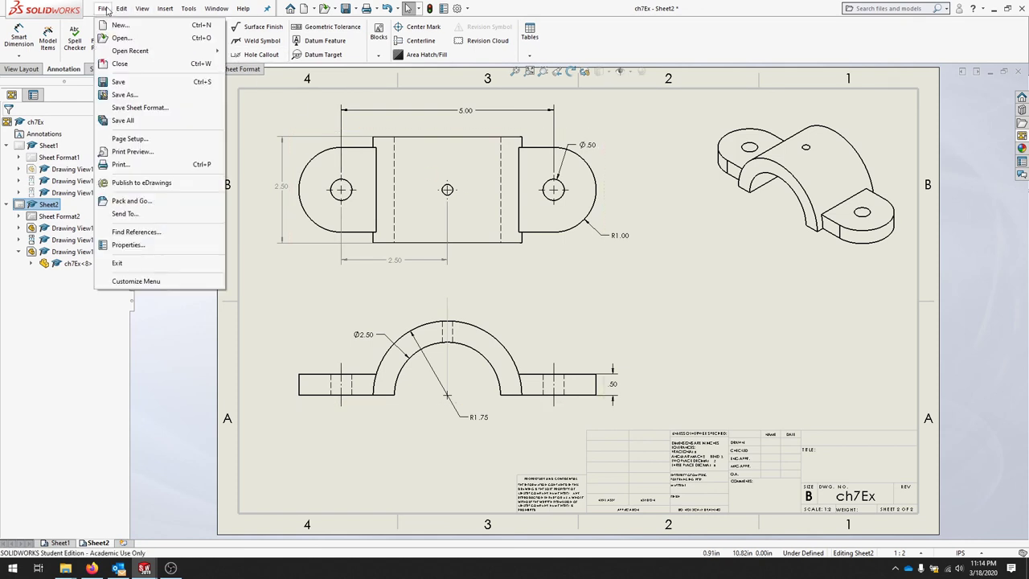
pyautogui.click(123, 94)
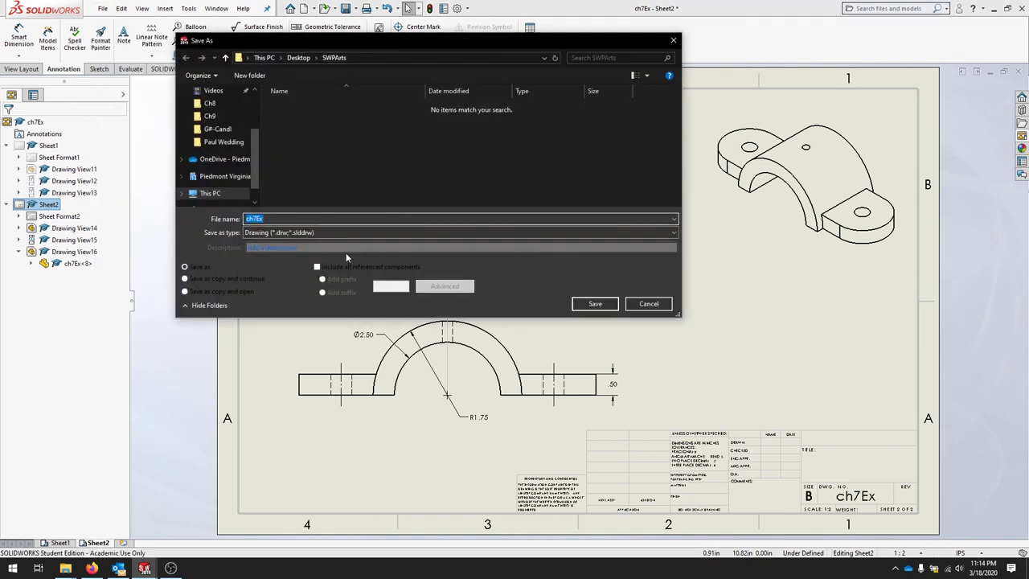
pyautogui.click(258, 218)
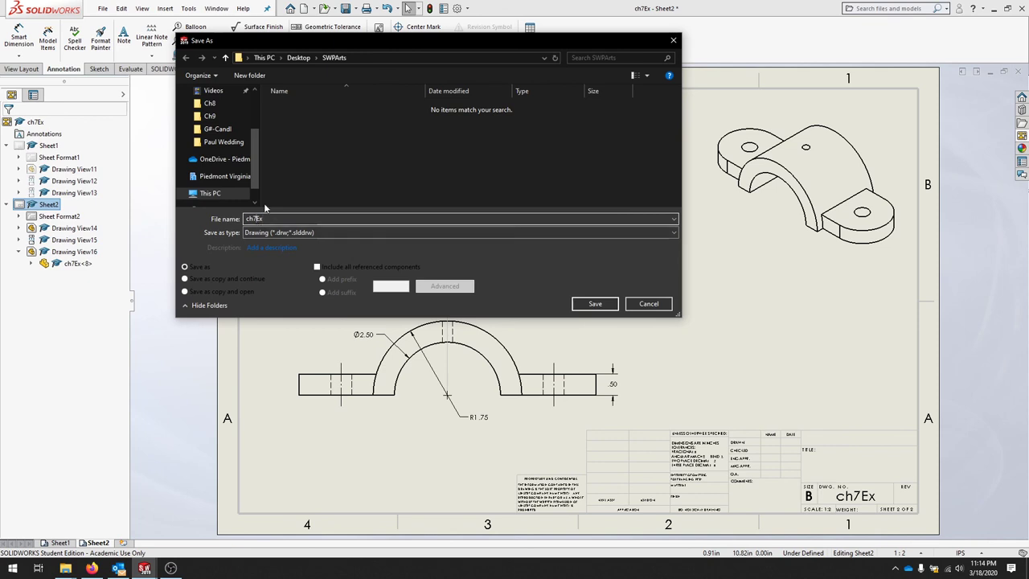
pyautogui.press('BackSpace')
pyautogui.write('8')
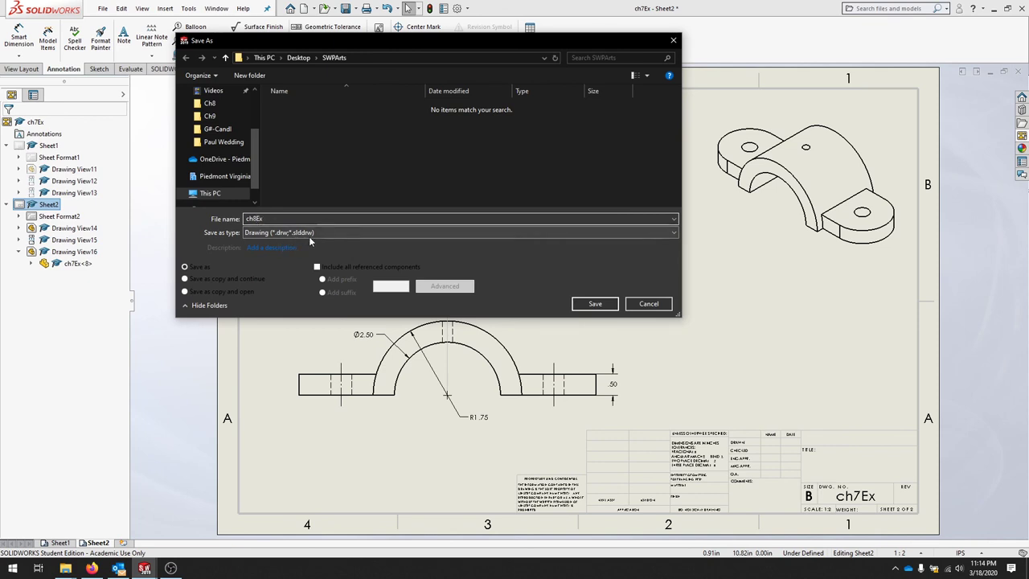
pyautogui.click(594, 303)
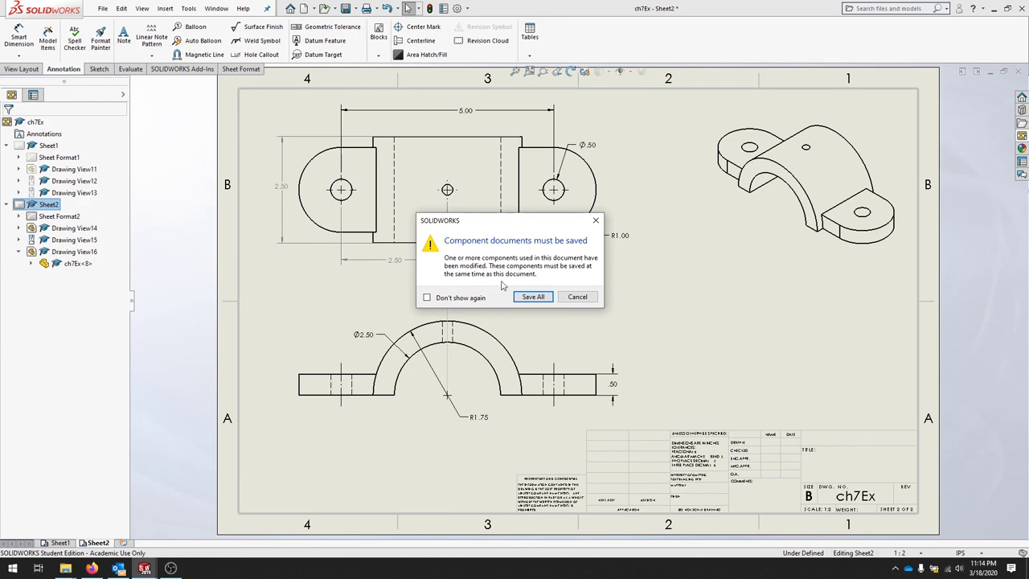
pyautogui.click(533, 296)
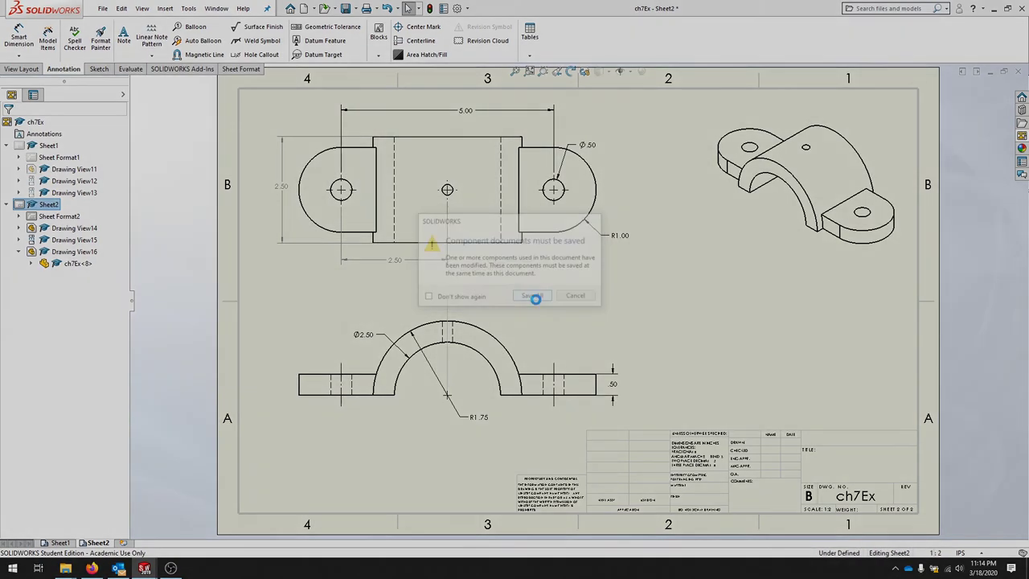